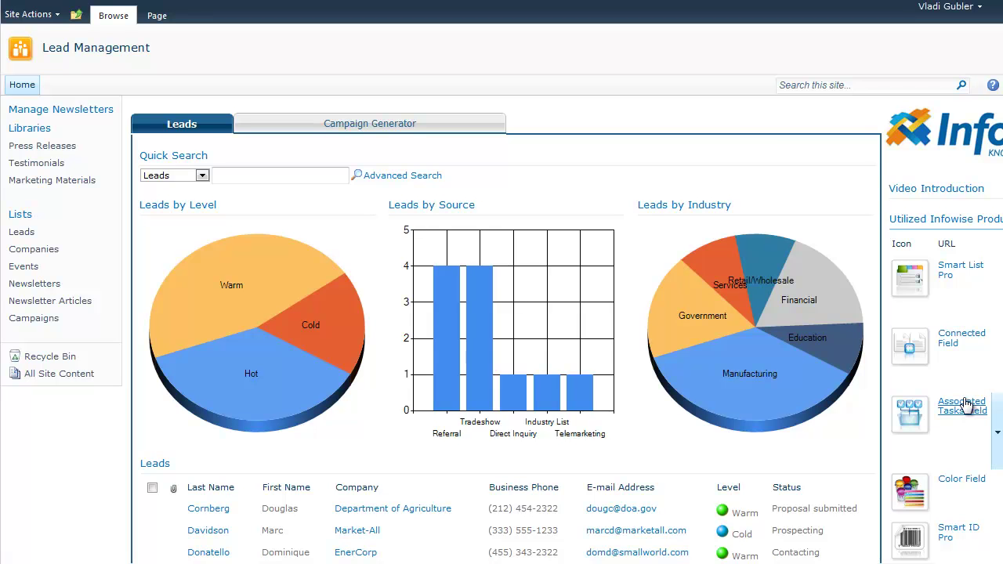
Scroll down until the whole Leads web part and its Add new item link are visible
scroll(505, 458, "down", 4)
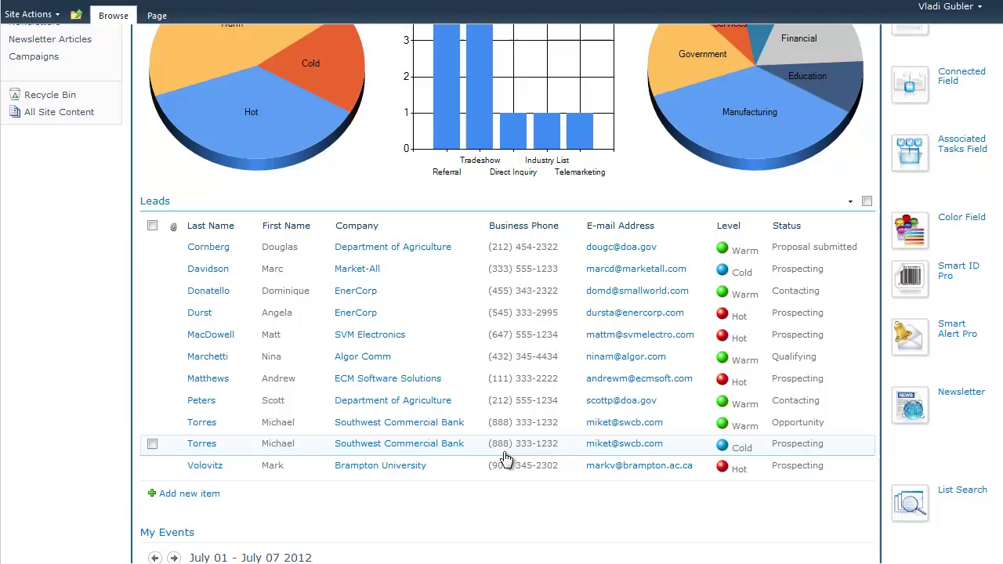
Start a new lead with the lead's last name, first name and job title Analyst
left_click(191, 495)
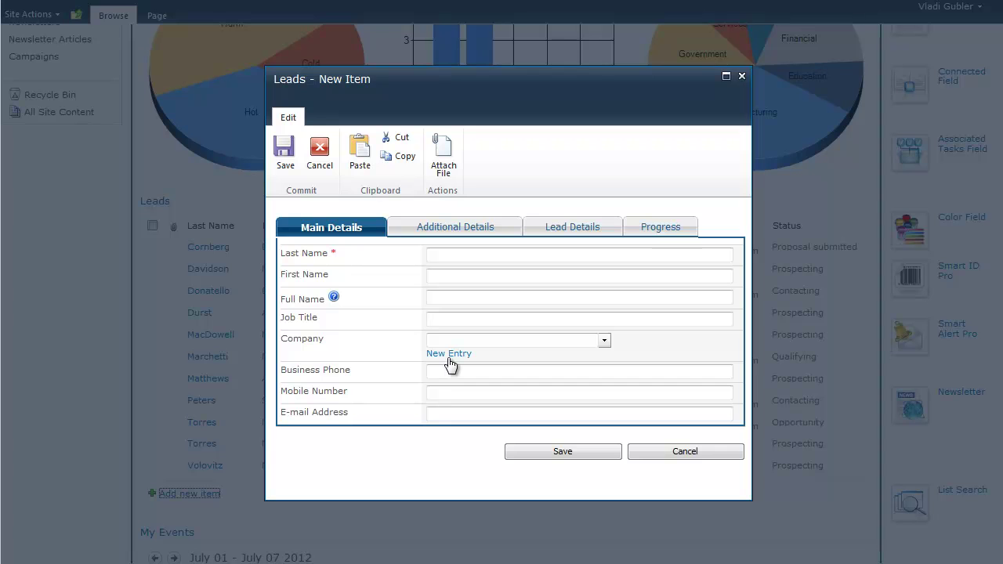
left_click(463, 254)
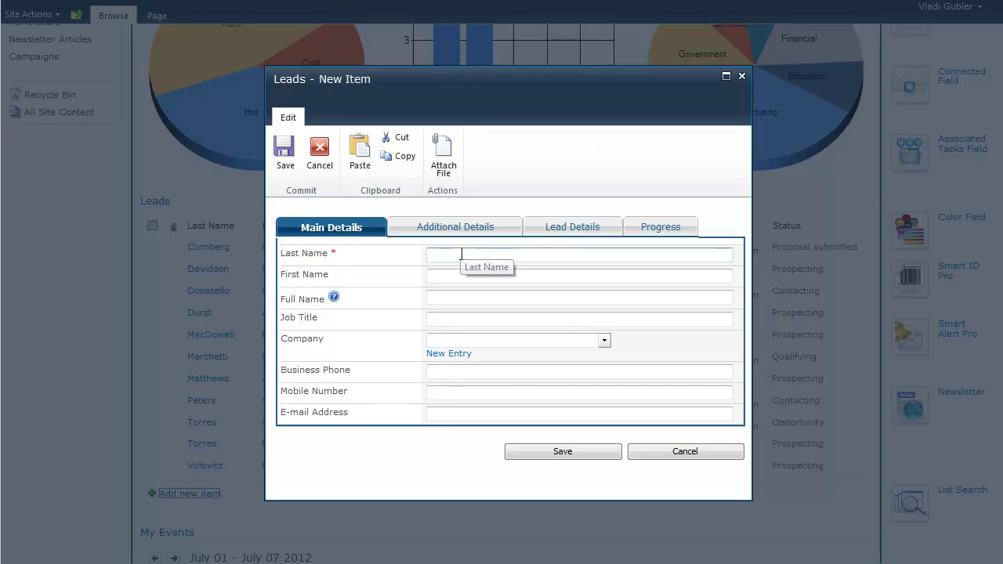
left_click(431, 274)
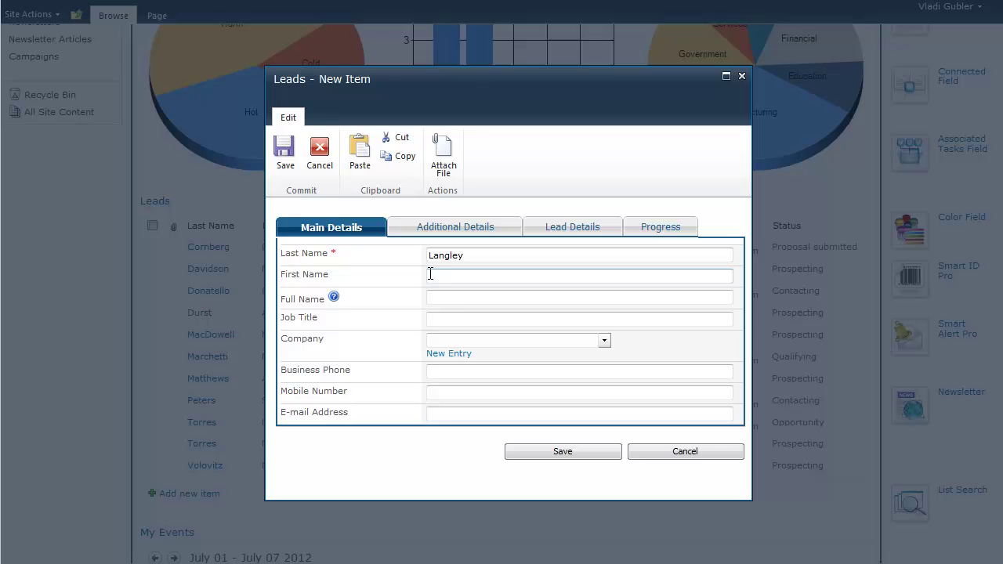
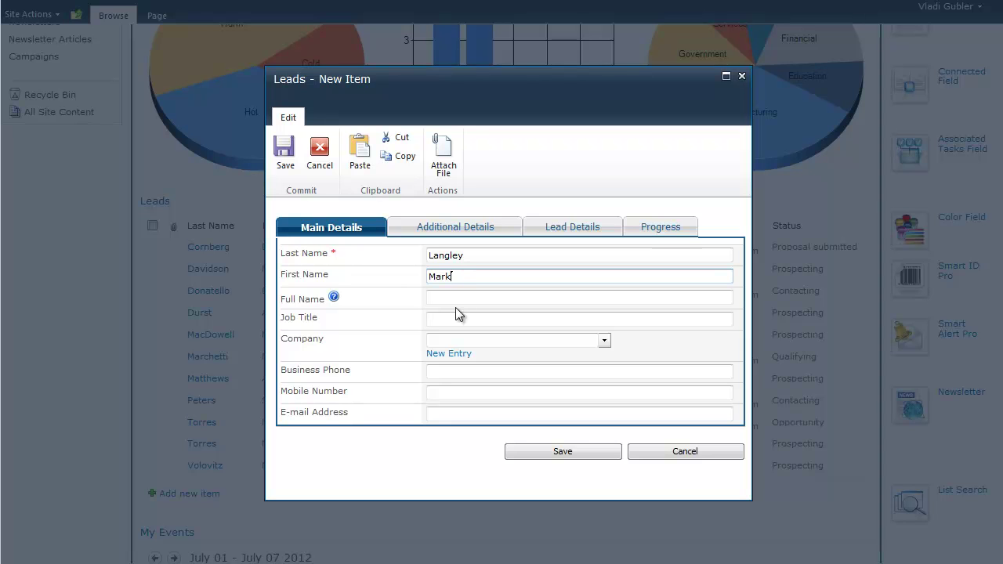
left_click(473, 320)
type("An")
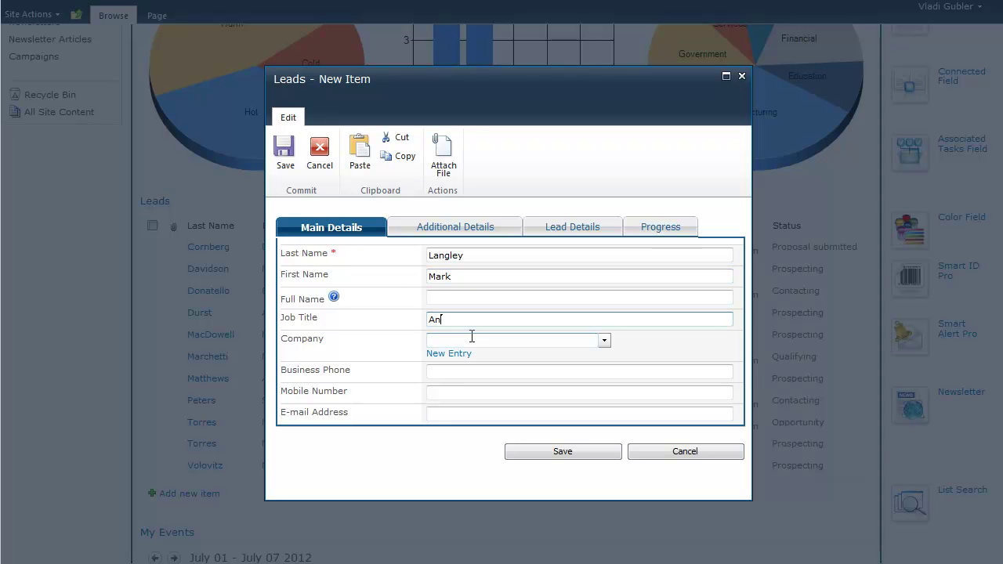
type("alyst")
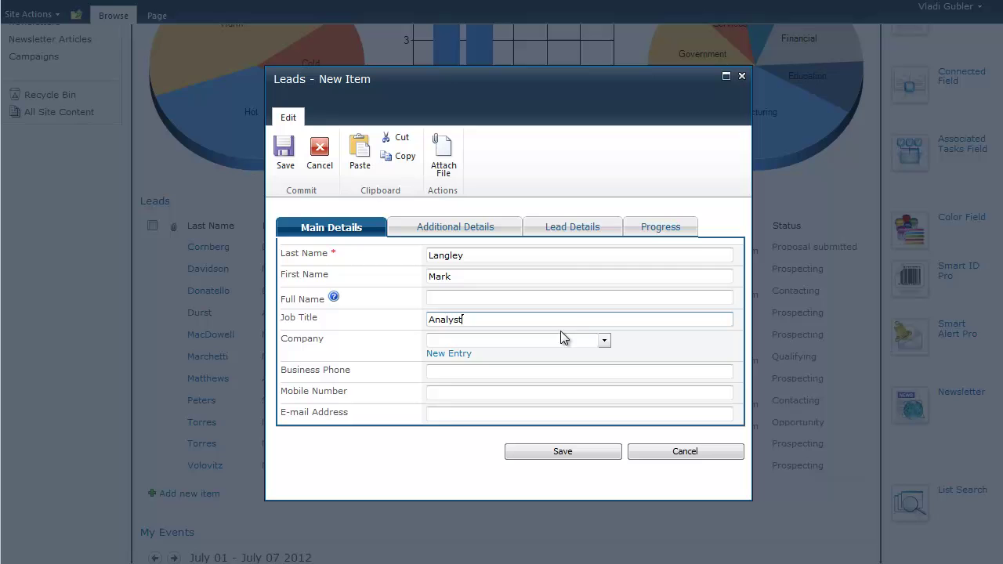
Create a new company entry from the lead's Company field
left_click(605, 342)
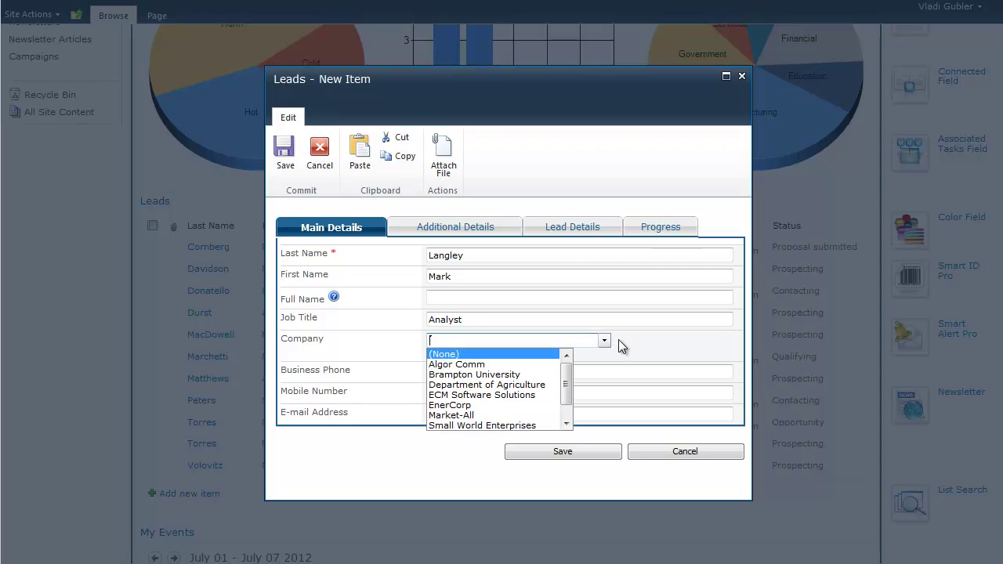
left_click(605, 342)
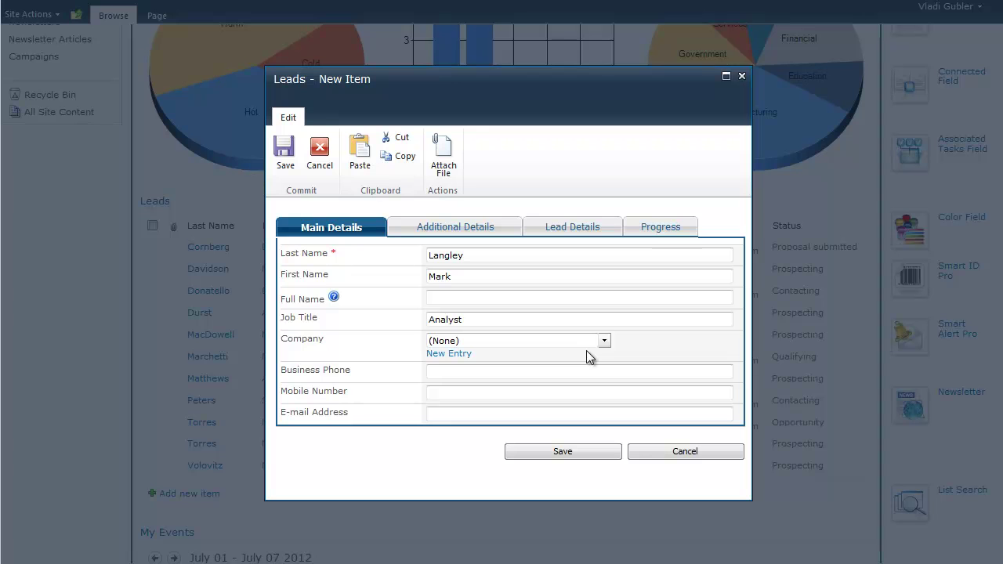
left_click(453, 354)
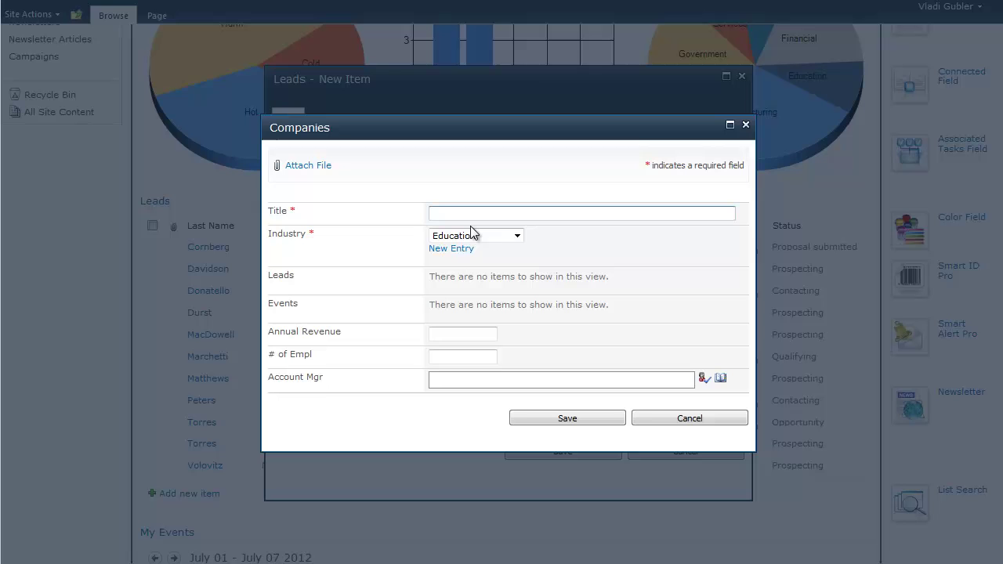
Save company ABB Inc: Manufacturing, revenue 200000, 2000 employees, with an account manager assigned
type("ABB Inc")
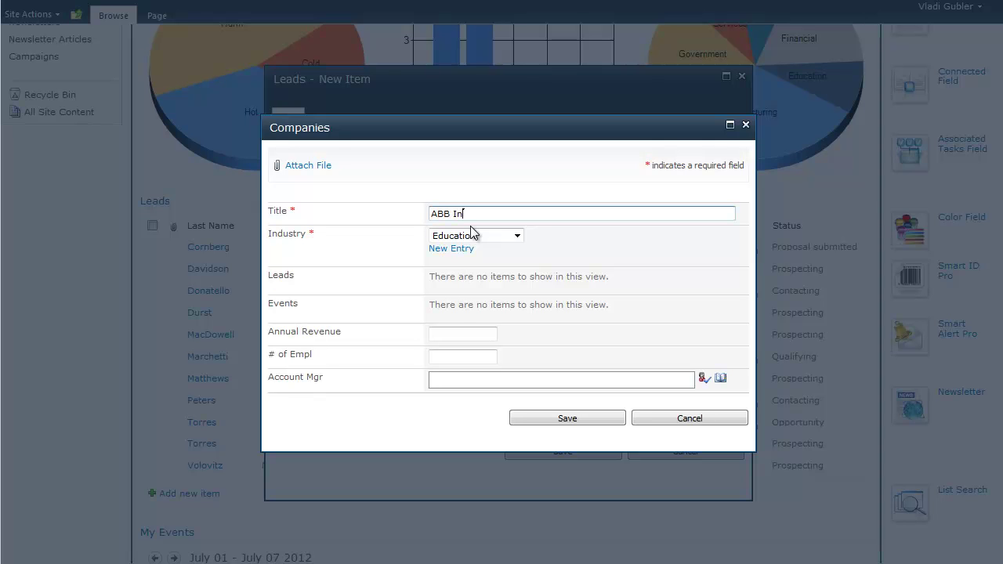
left_click(516, 235)
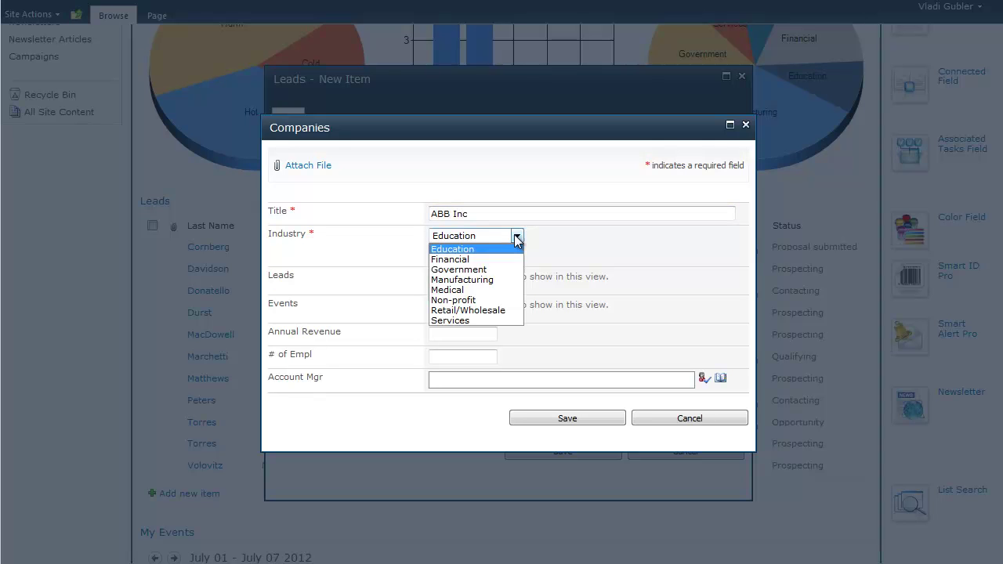
left_click(497, 280)
left_click(436, 334)
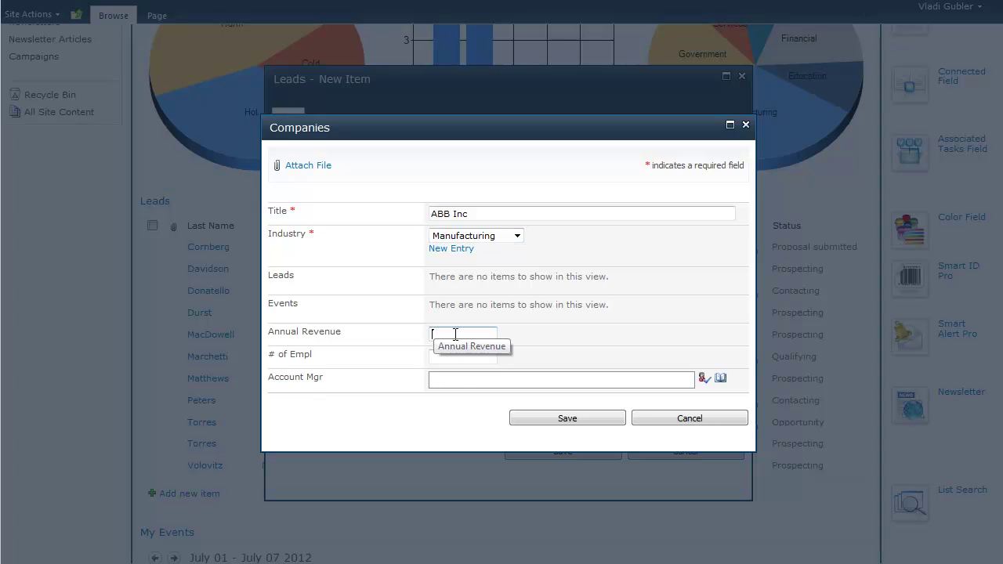
type("200000")
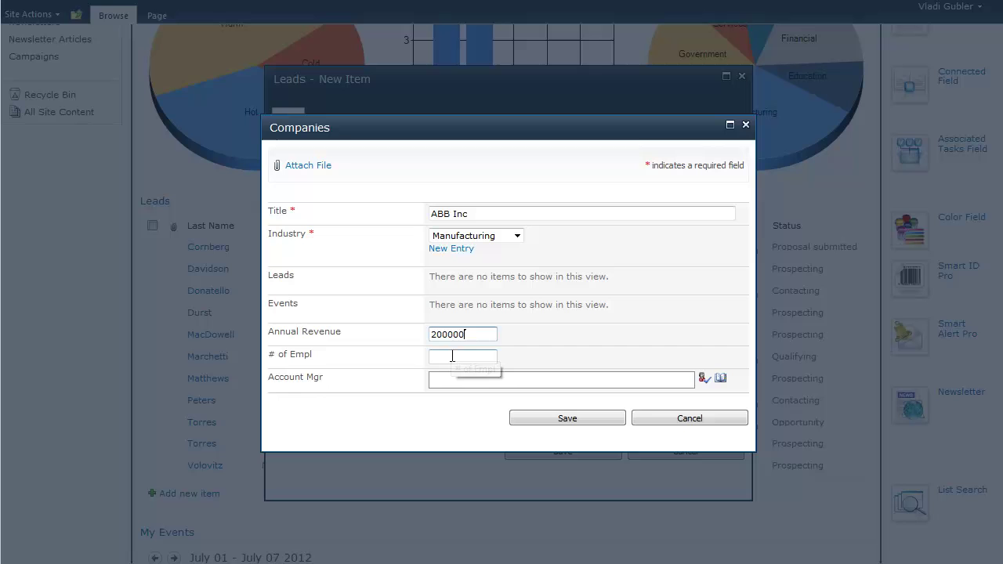
left_click(455, 356)
type("2000")
left_click(452, 378)
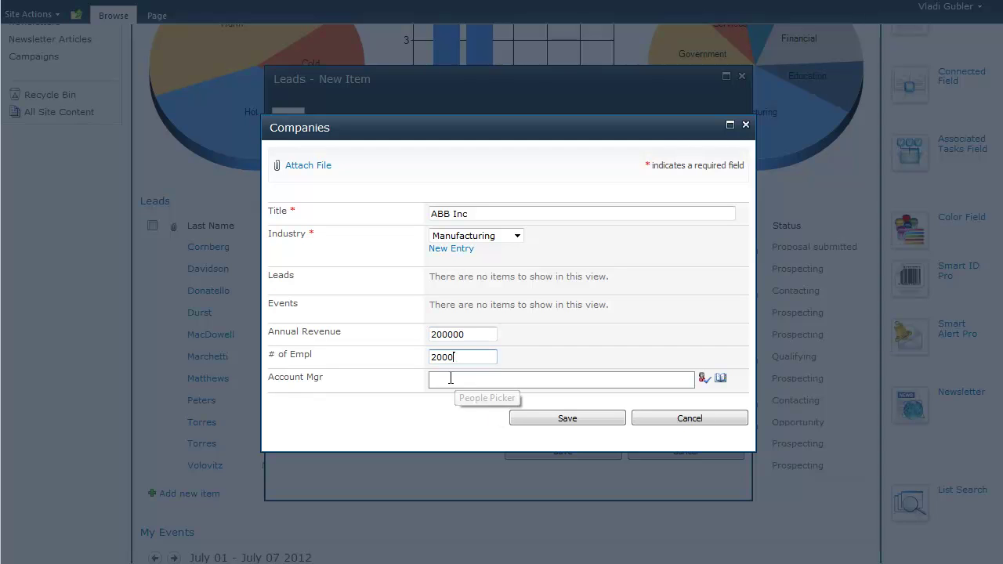
type("test2")
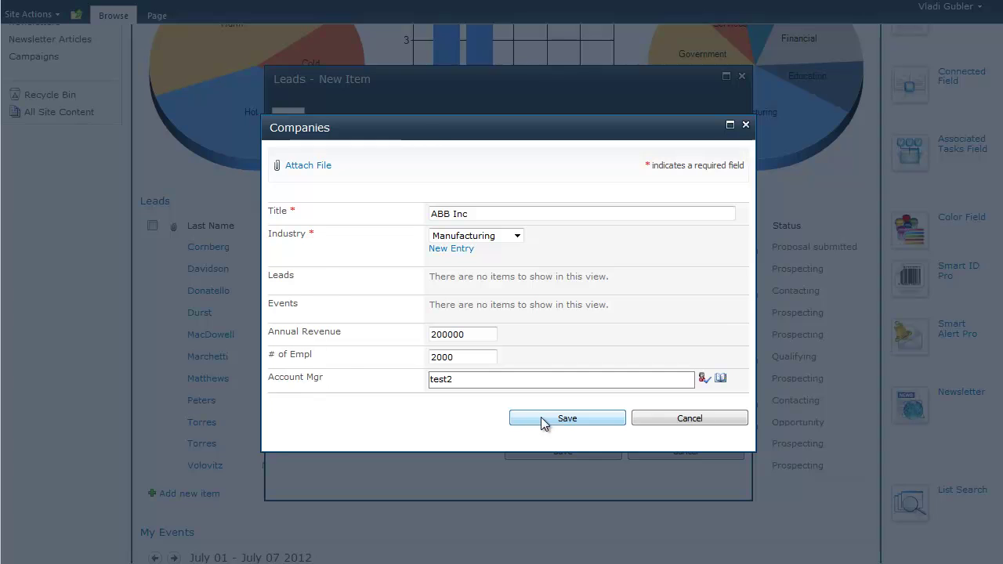
left_click(542, 420)
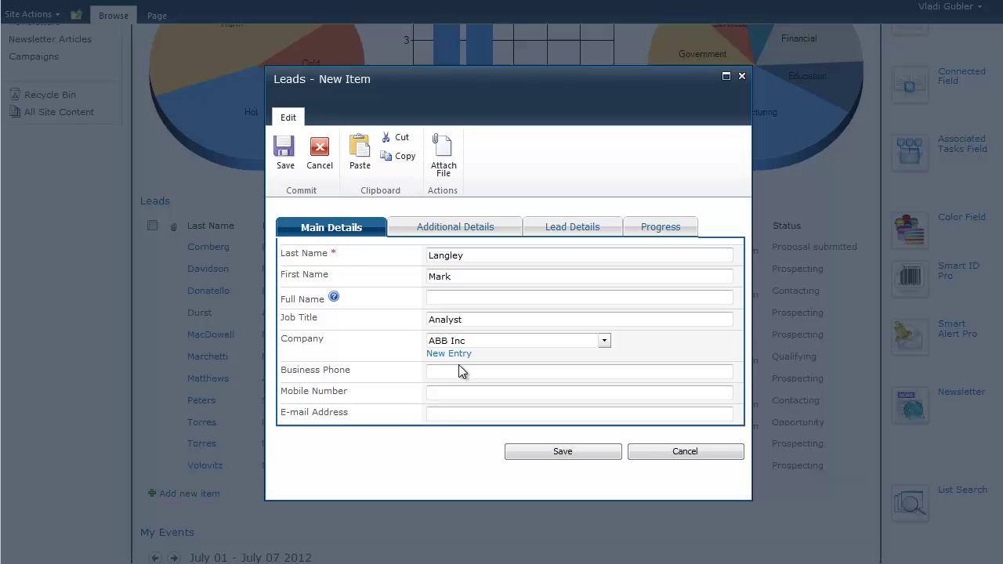
Enter the lead's business phone, mobile number and e-mail address, then show Additional Details
left_click(455, 371)
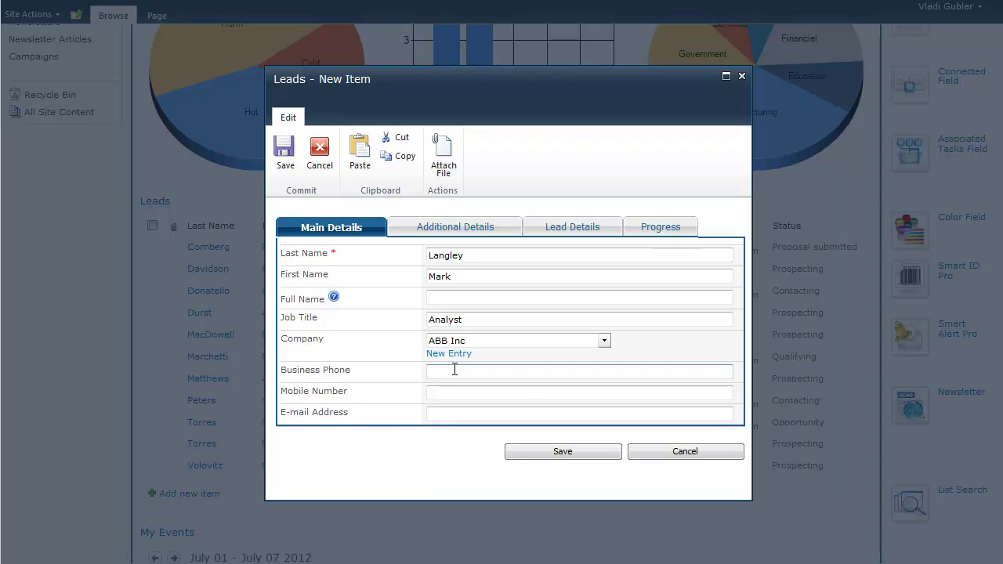
type("(2")
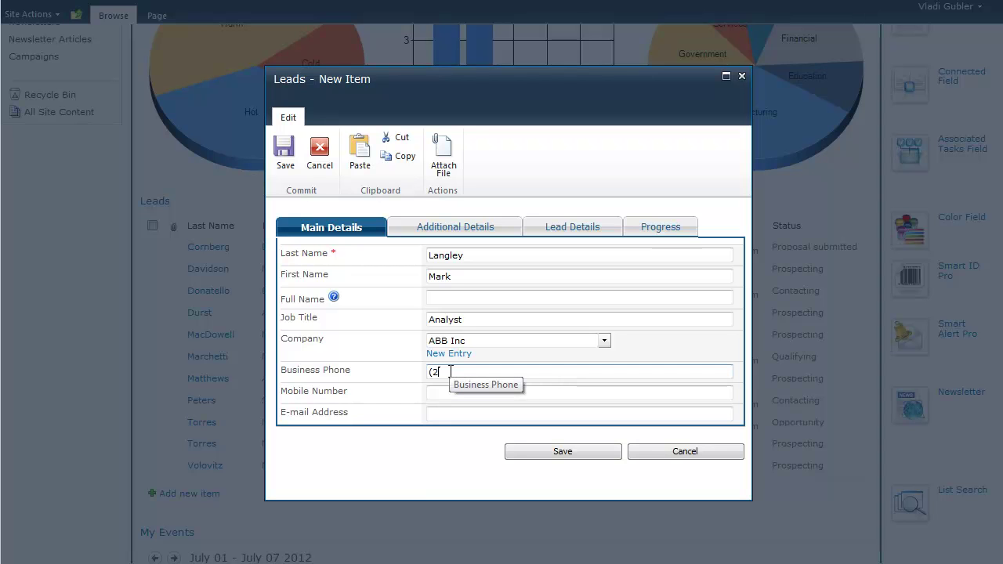
type("02) 555-6676")
left_click(437, 392)
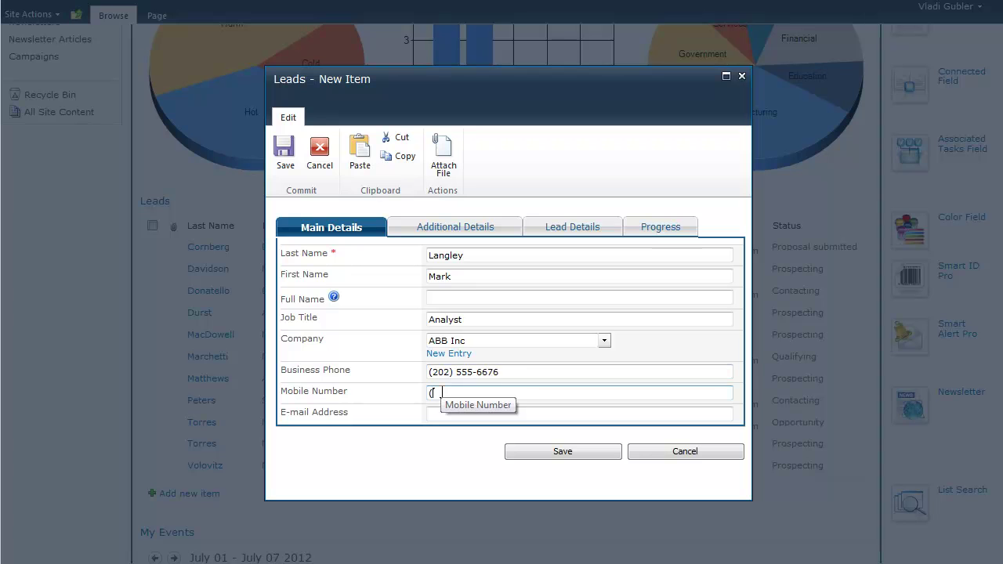
type("(202) 555-3321")
left_click(435, 415)
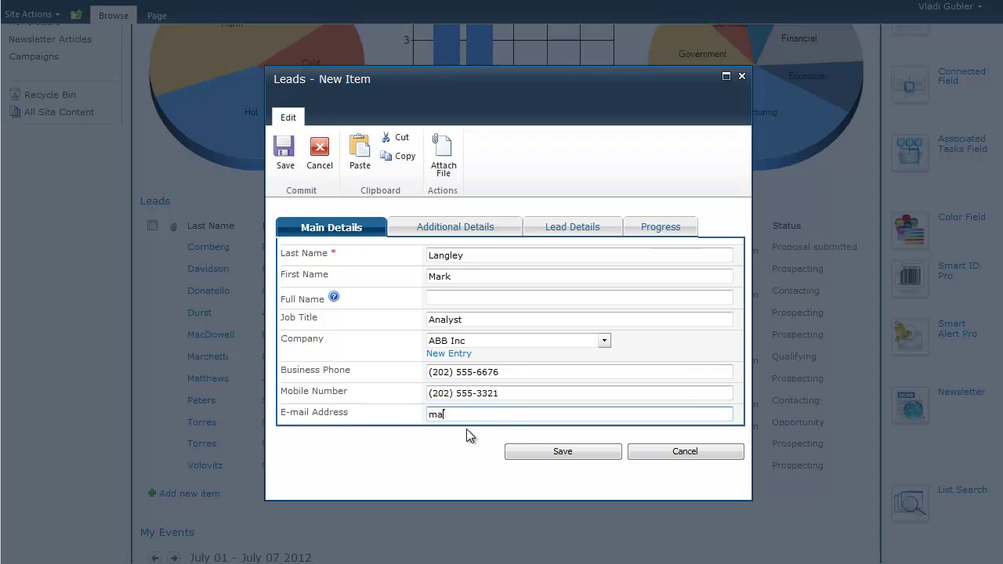
left_click(466, 229)
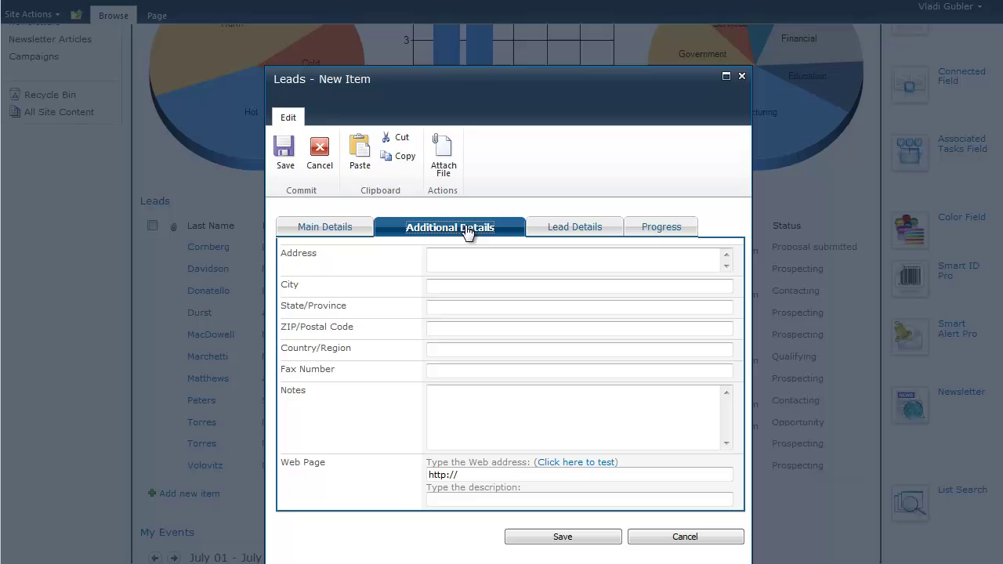
Set the lead's source to Industry List in Lead Details
left_click(551, 230)
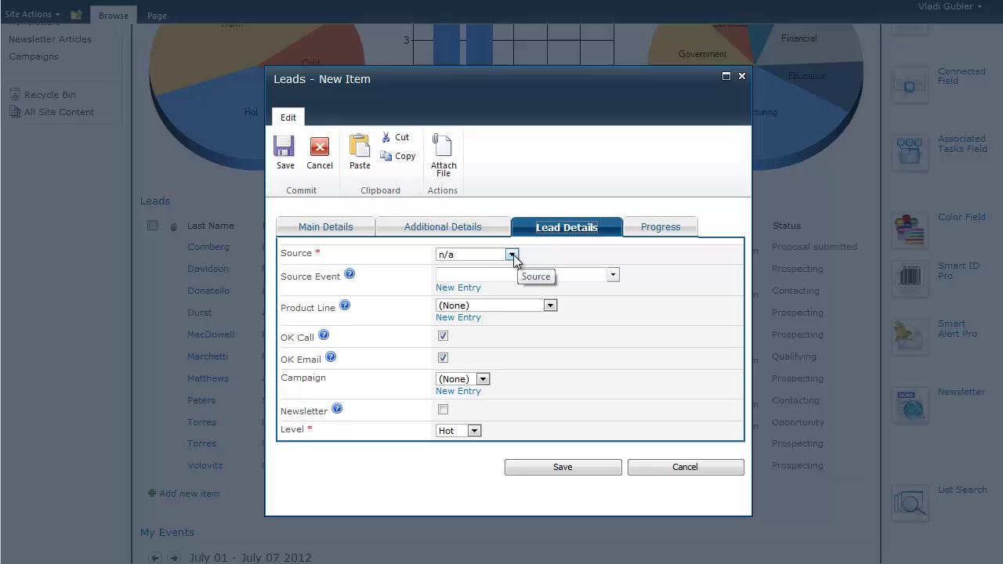
left_click(518, 255)
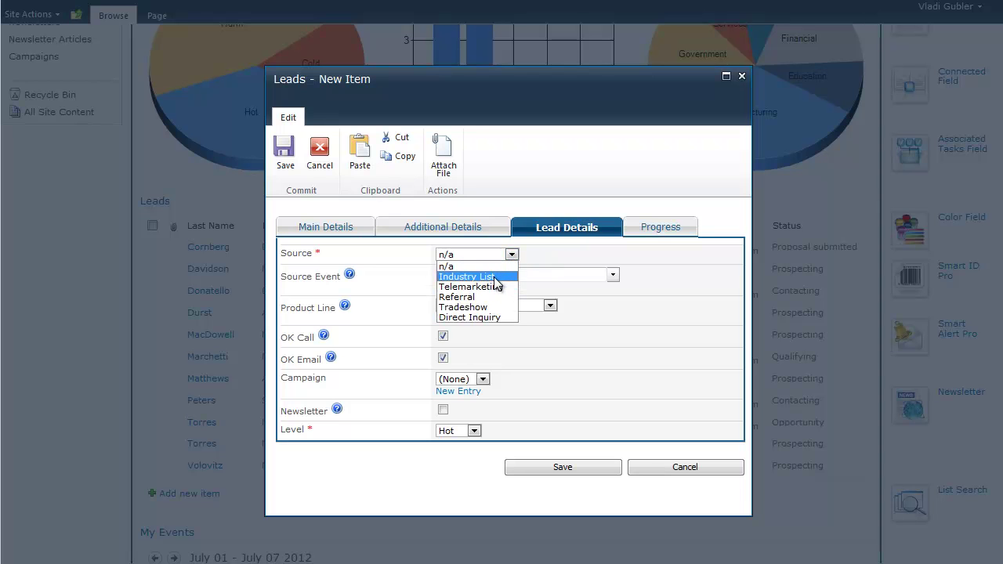
left_click(496, 277)
left_click(513, 255)
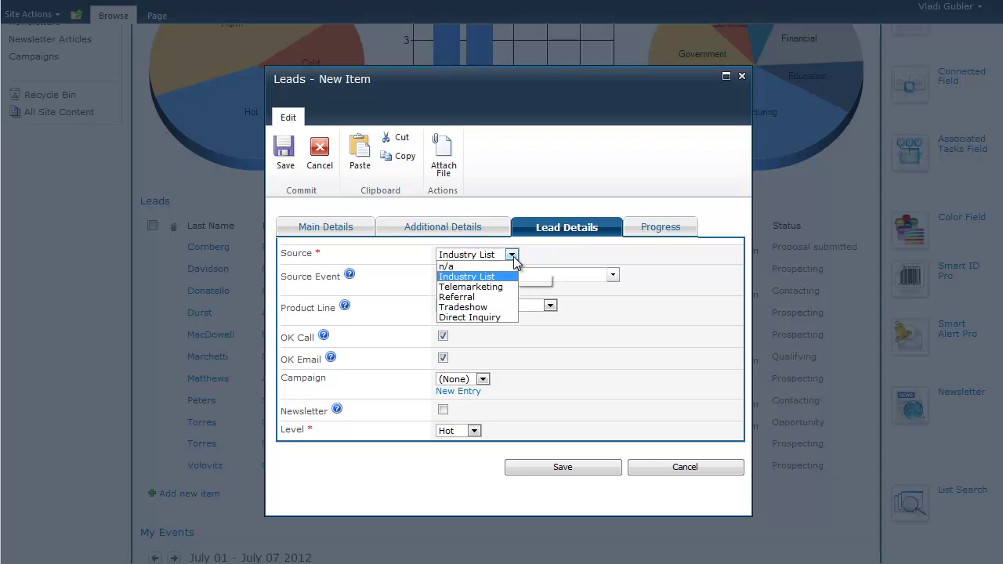
left_click(600, 249)
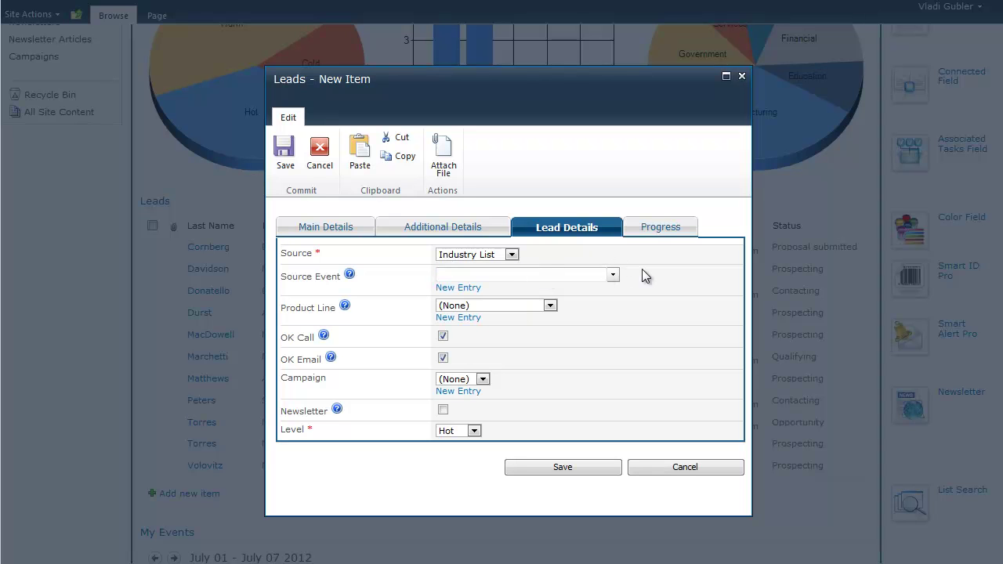
Choose CRM product line and General campaign, and subscribe the lead to the newsletter
left_click(551, 308)
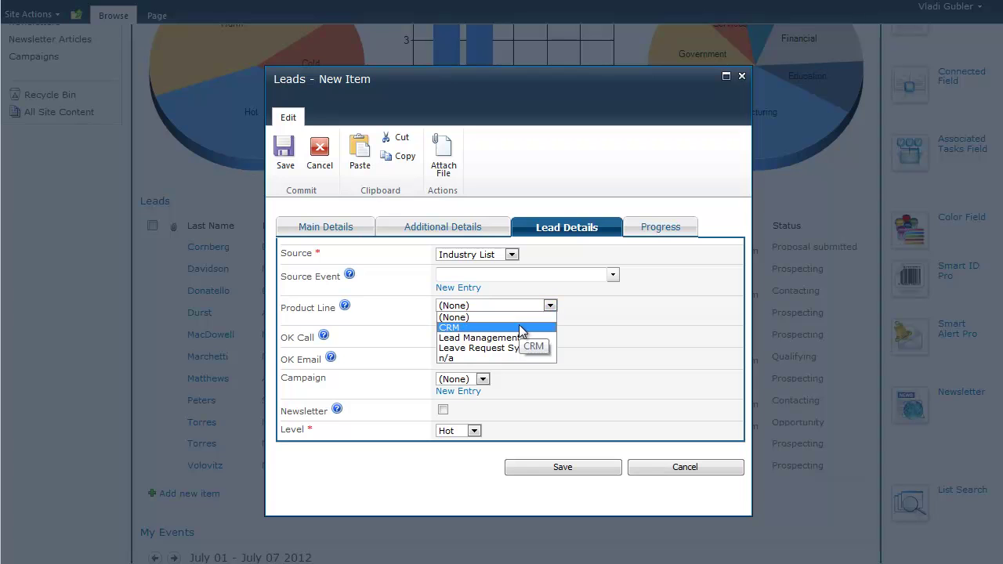
left_click(520, 327)
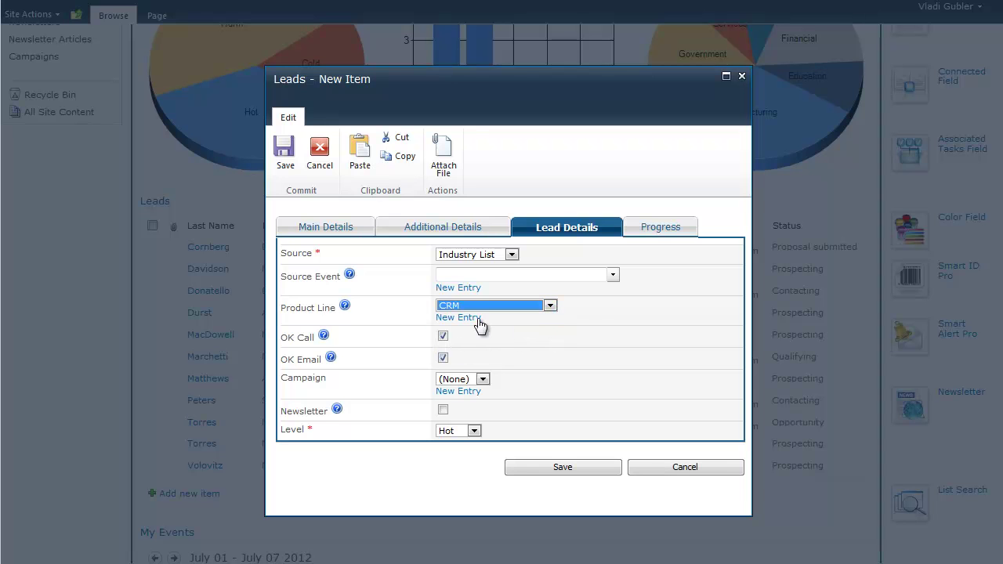
left_click(475, 317)
left_click(498, 315)
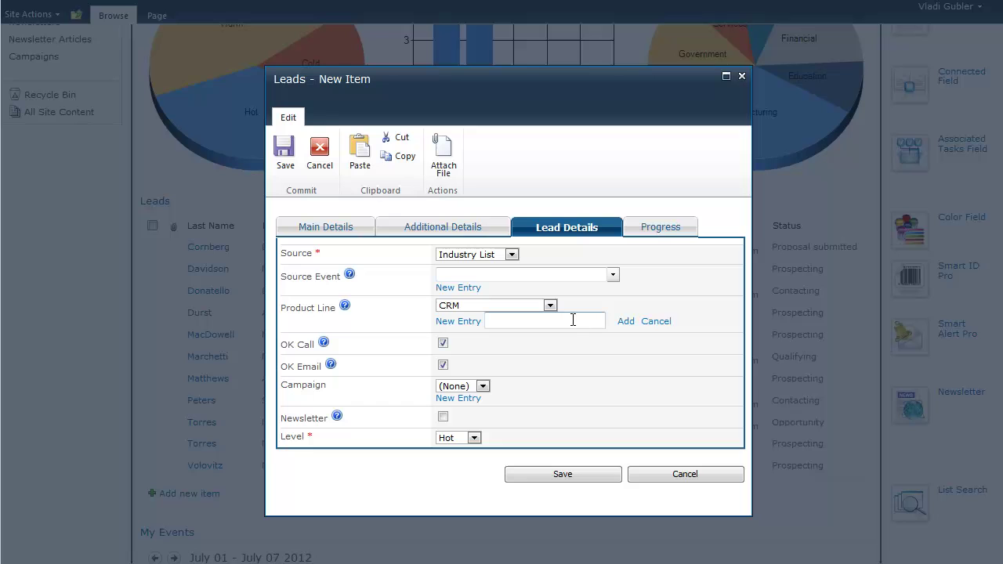
left_click(656, 326)
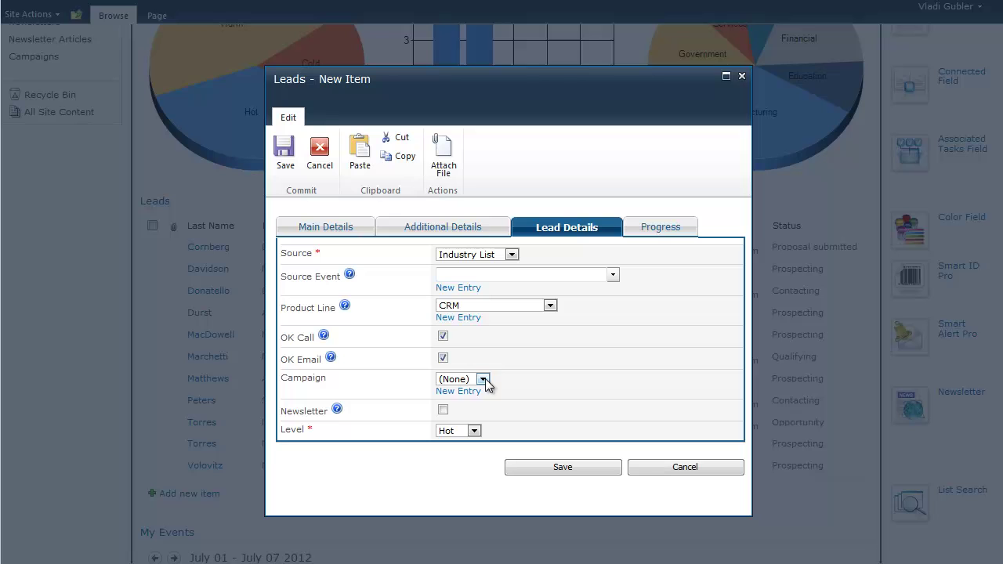
left_click(484, 380)
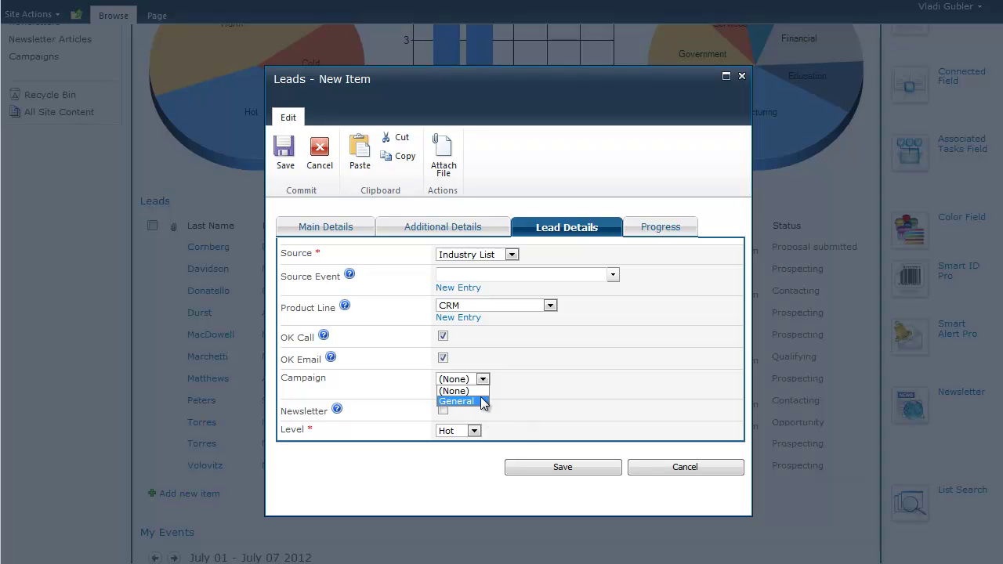
left_click(481, 401)
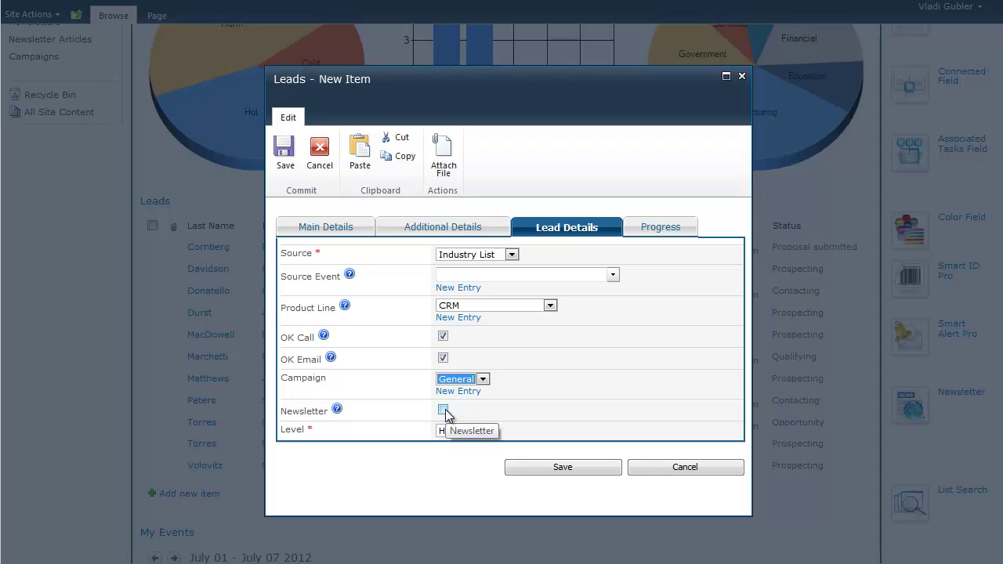
left_click(443, 410)
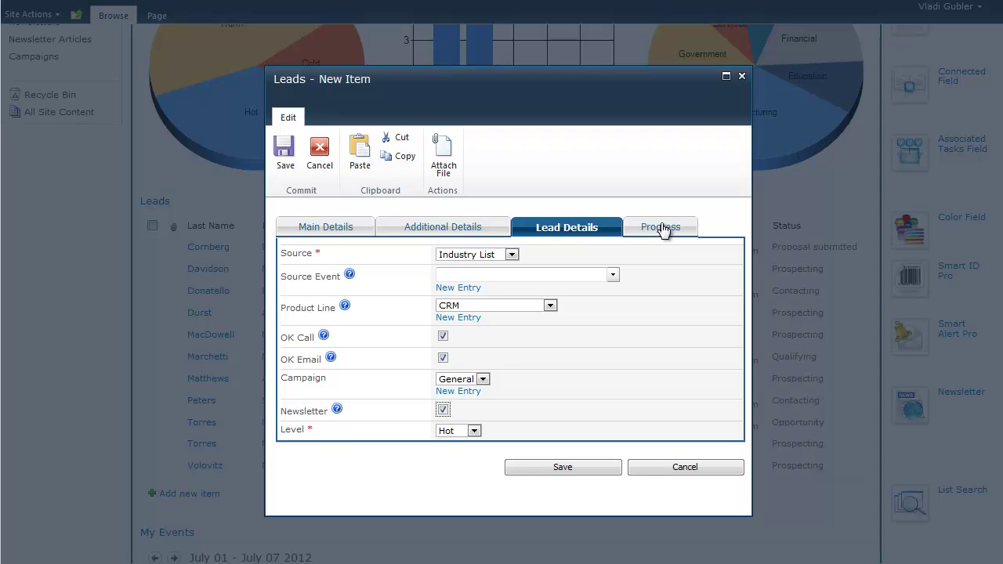
left_click(662, 227)
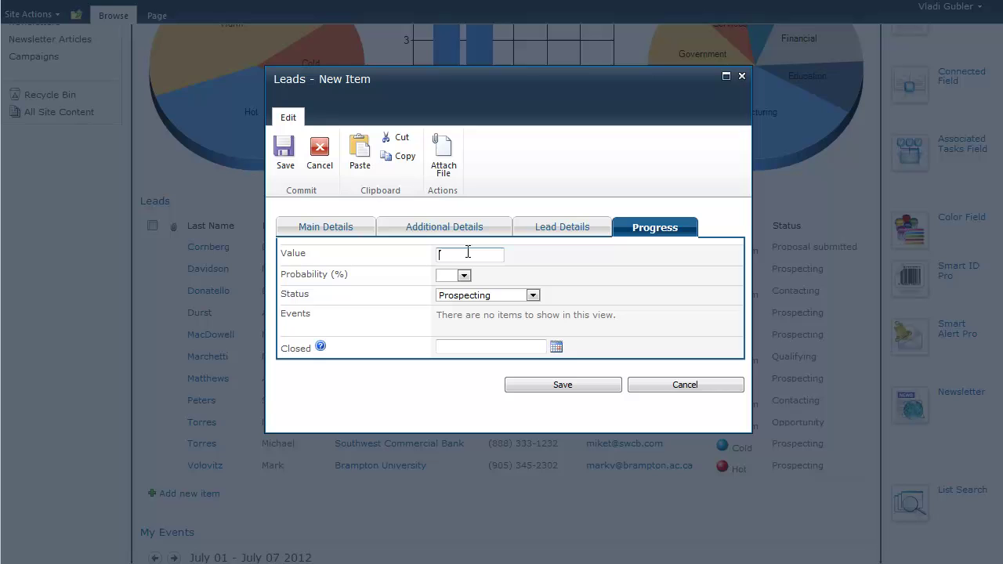
Set value 4000 and probability 50%, keep status Prospecting, and save the lead
type("4000")
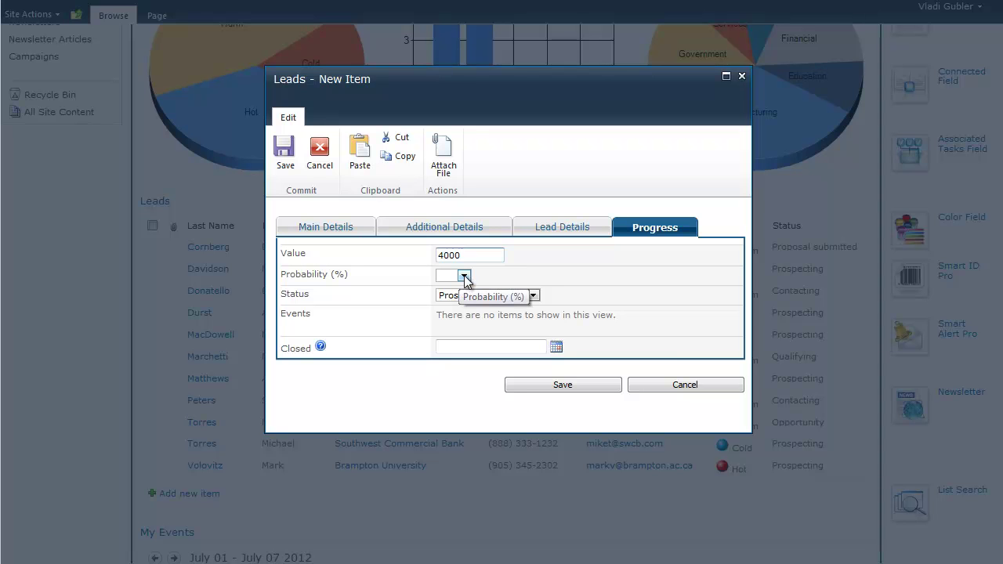
left_click(464, 275)
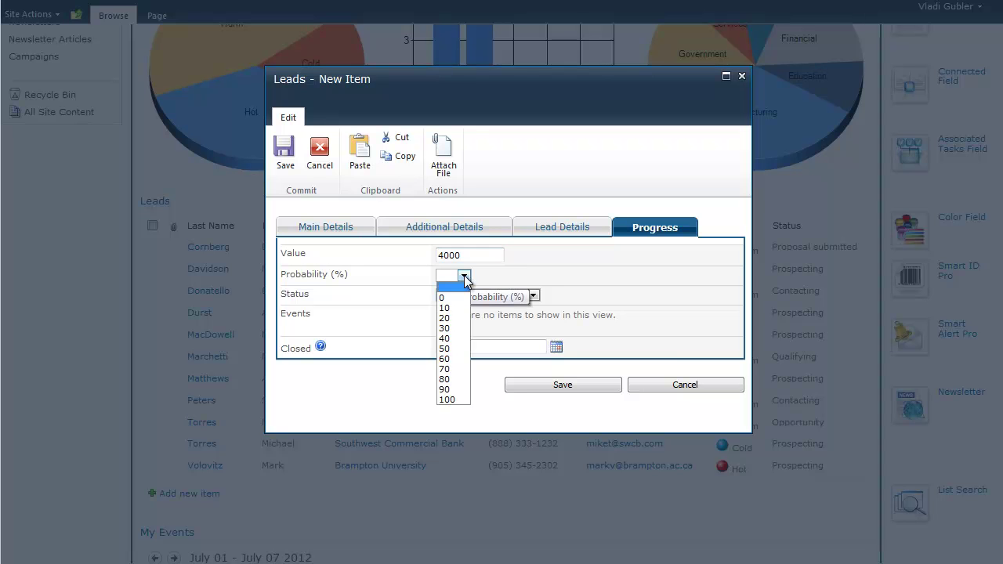
left_click(448, 349)
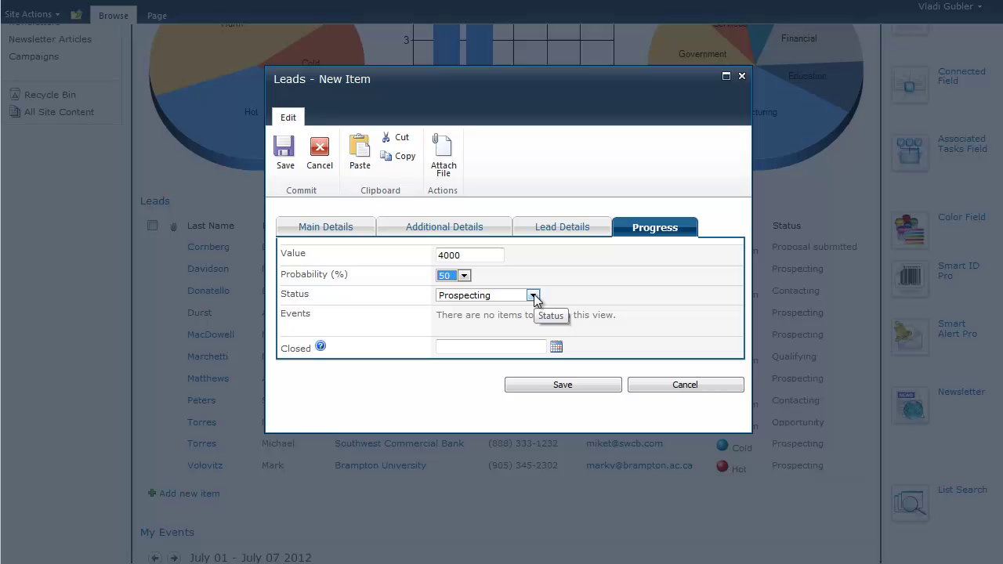
left_click(533, 295)
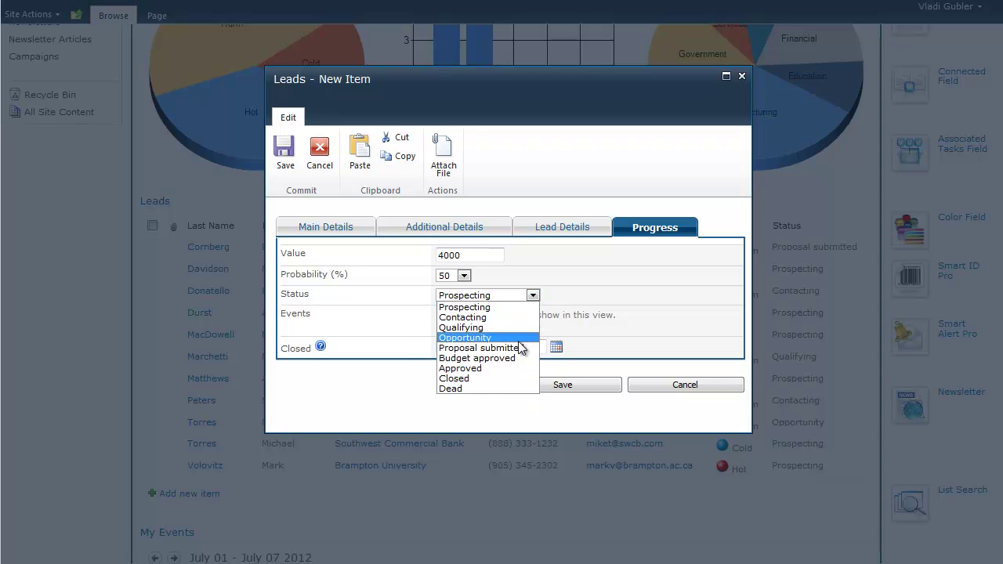
left_click(544, 386)
left_click(544, 385)
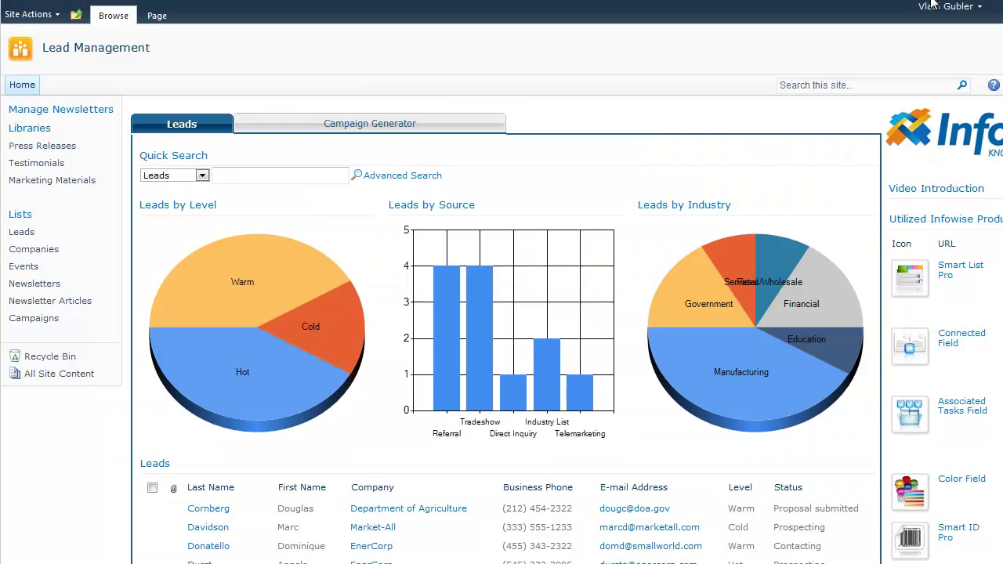
Filter the Leads list using the Hot slice of the Leads by Level pie chart
scroll(716, 302, "down", 3)
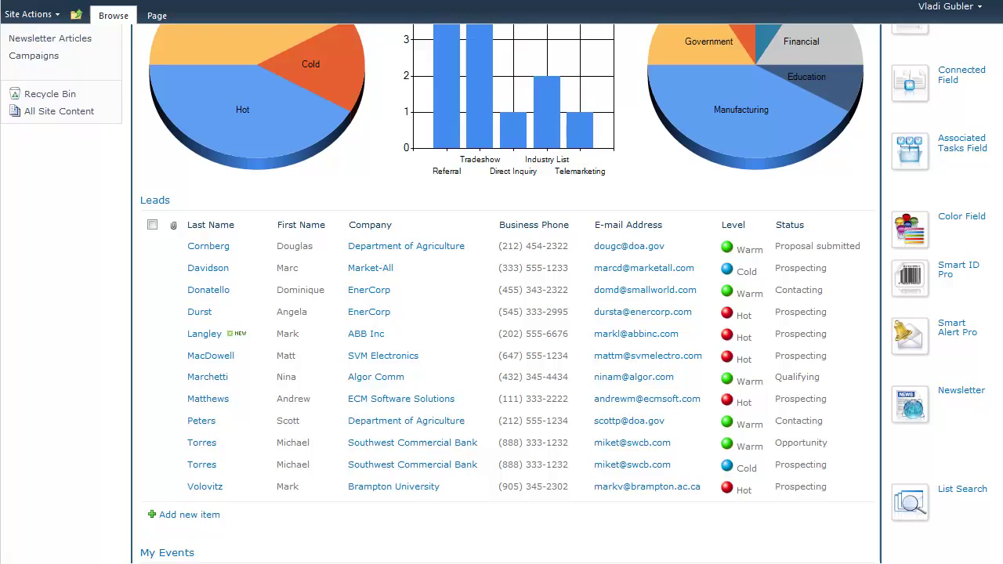
scroll(565, 220, "down", 1)
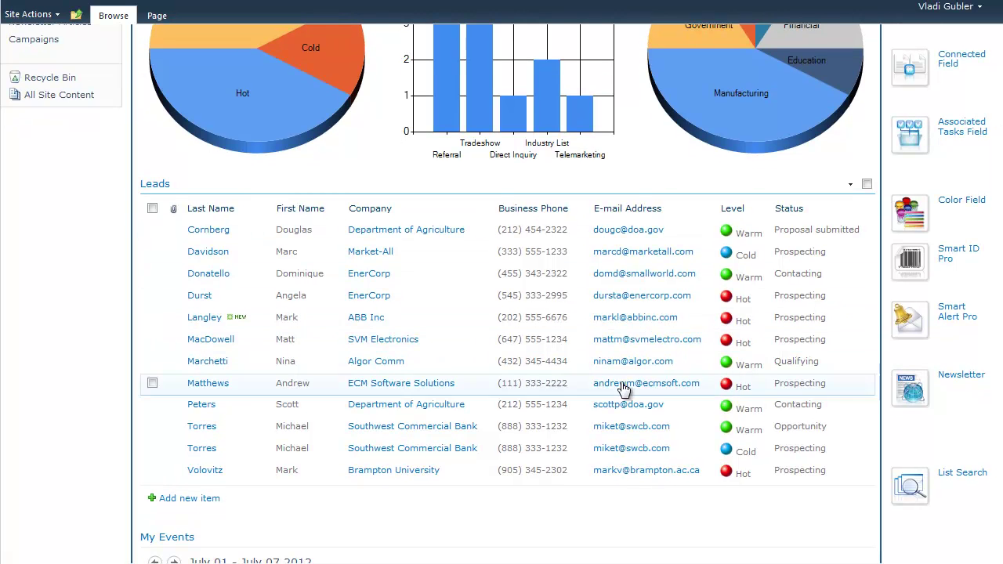
scroll(407, 384, "up", 2)
scroll(1000, 192, "up", 2)
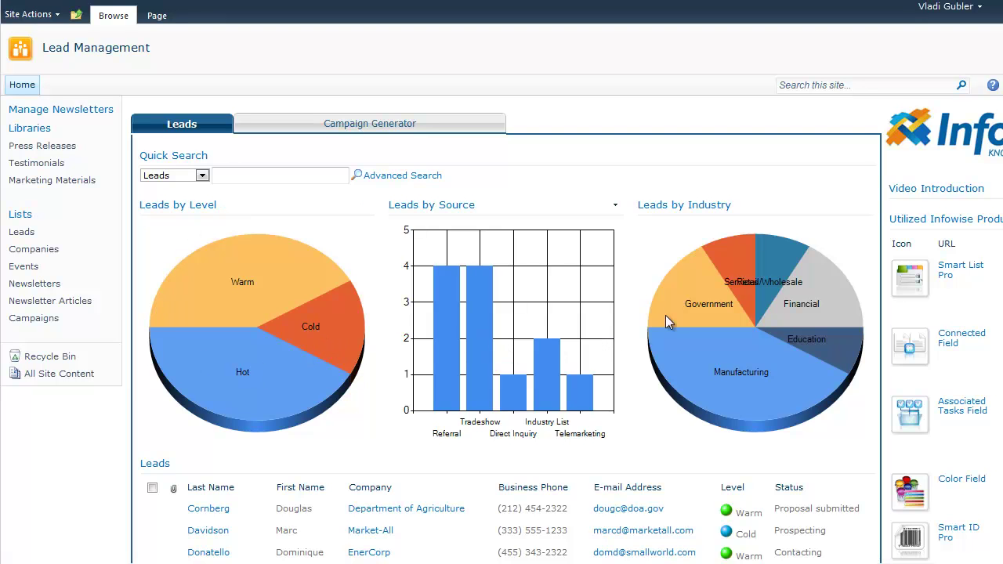
scroll(340, 281, "down", 1)
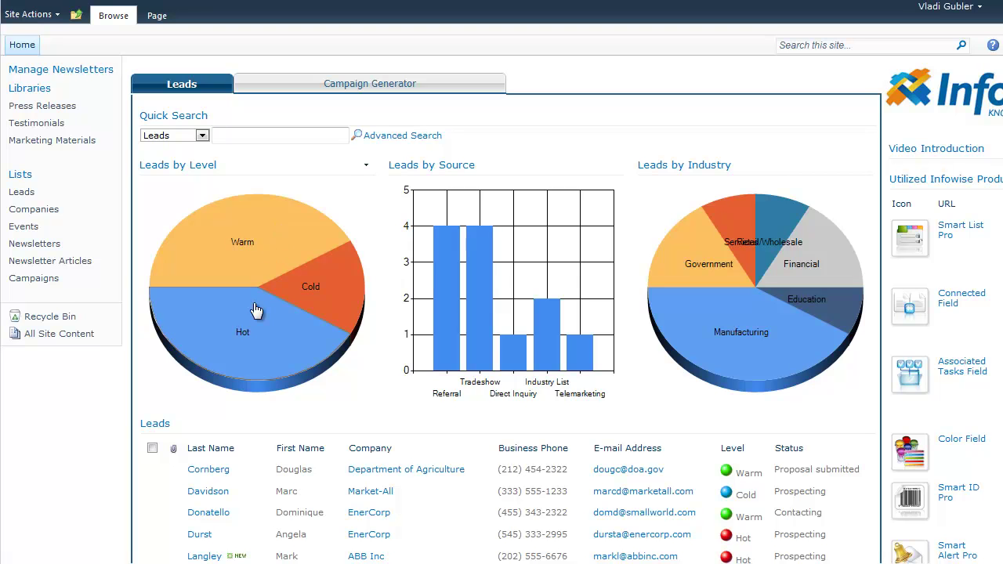
left_click(257, 311)
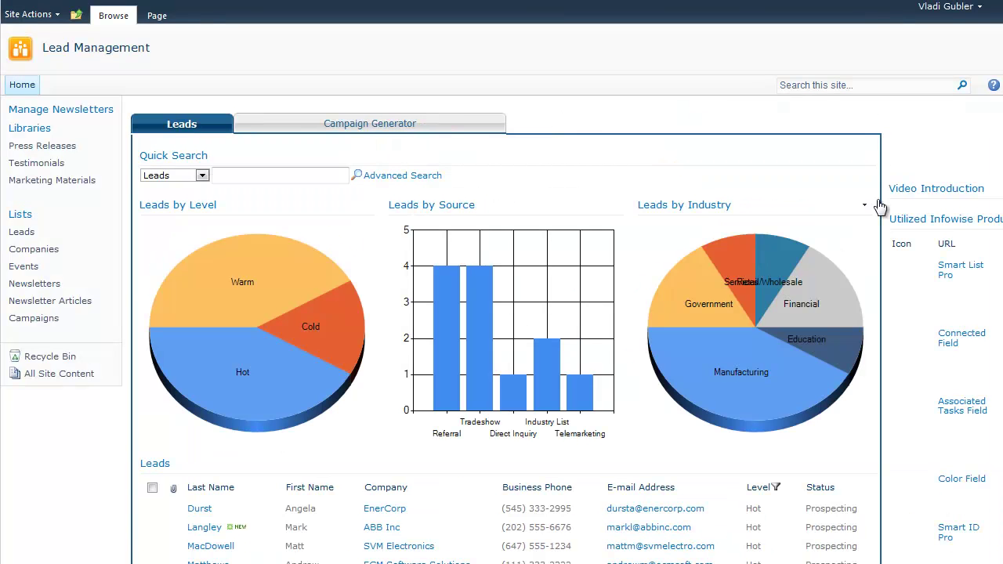
scroll(880, 206, "down", 1)
scroll(721, 258, "down", 3)
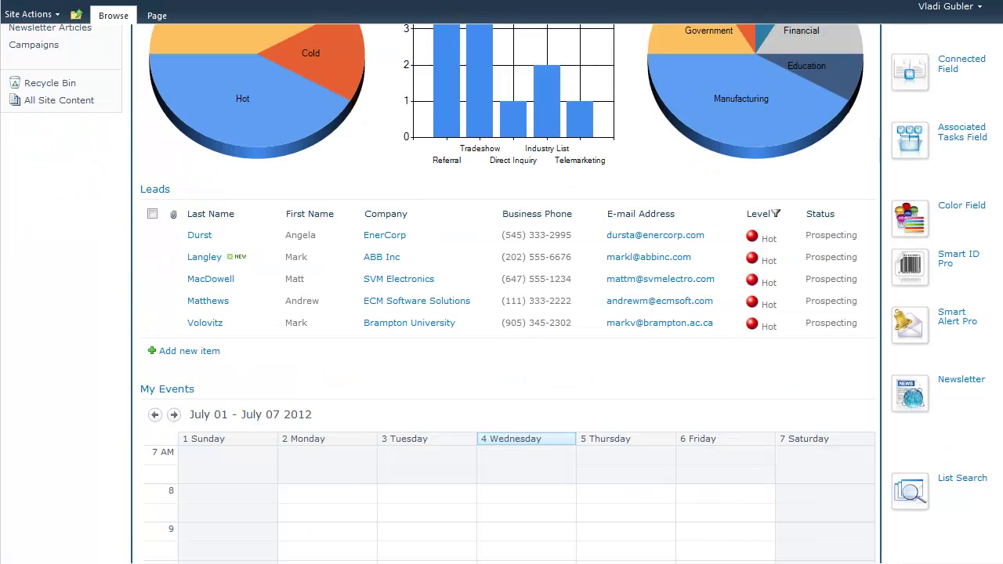
scroll(203, 359, "up", 2)
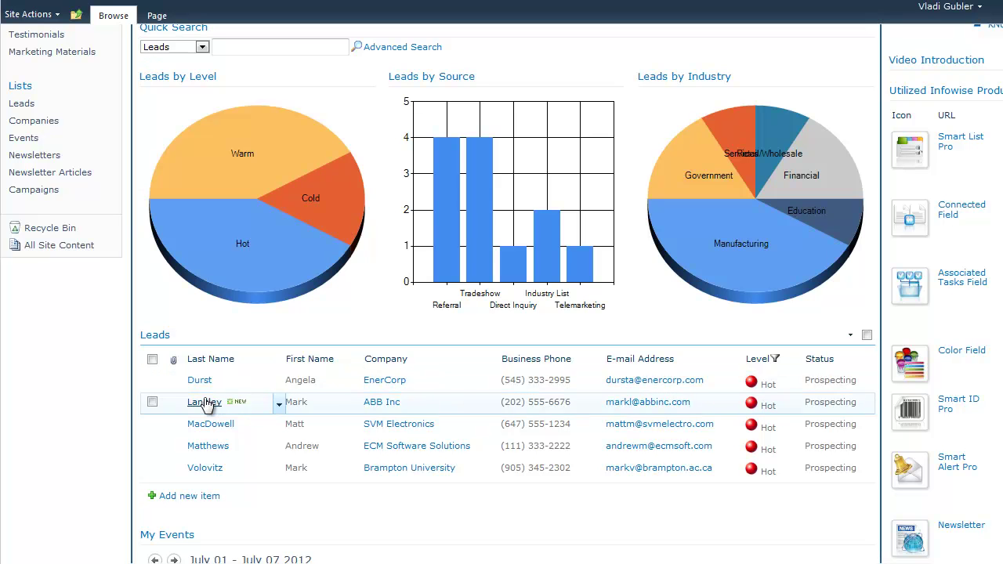
Open the ABB Inc lead and review its Additional Details, Lead Details and Progress tabs
left_click(205, 402)
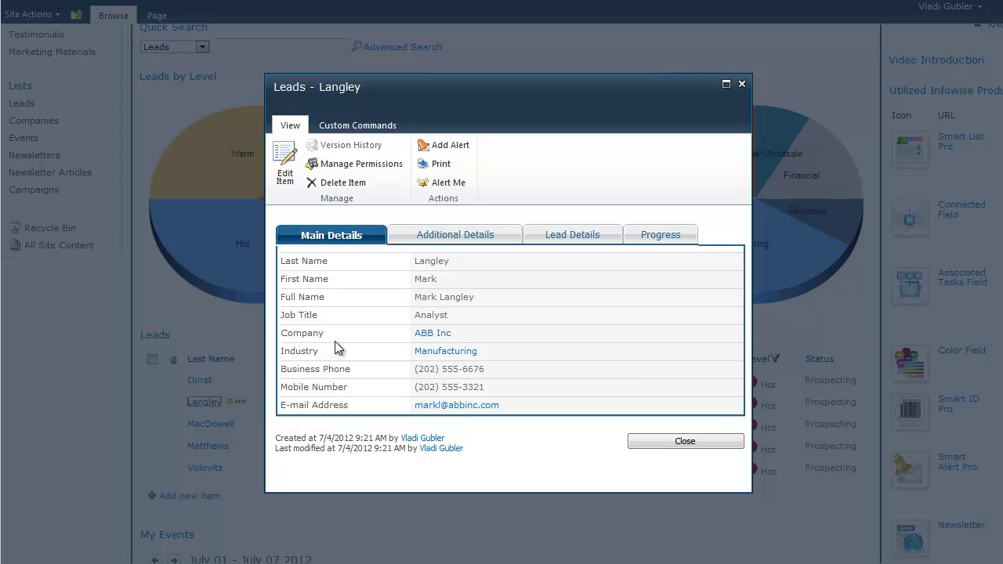
left_click(480, 239)
left_click(559, 236)
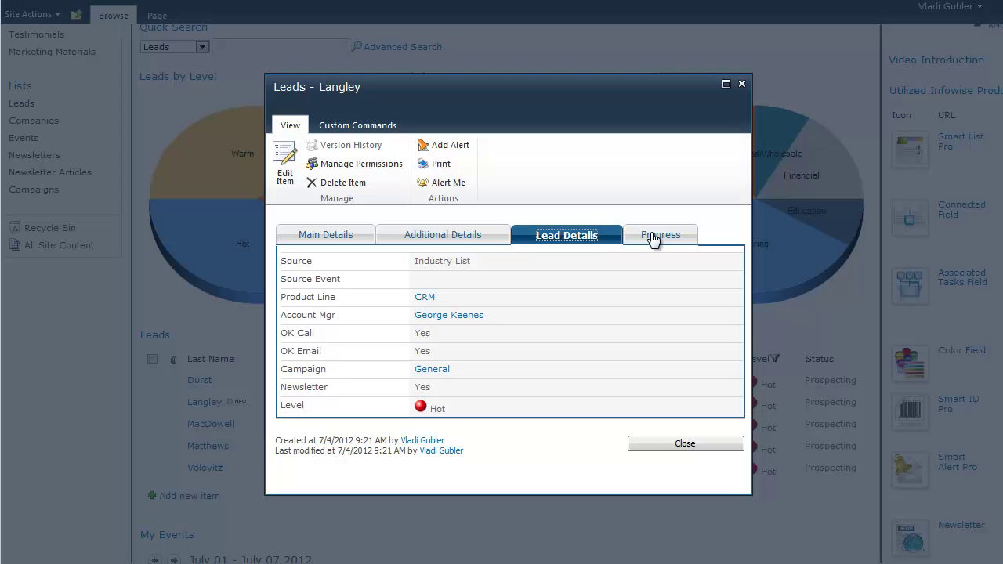
left_click(654, 238)
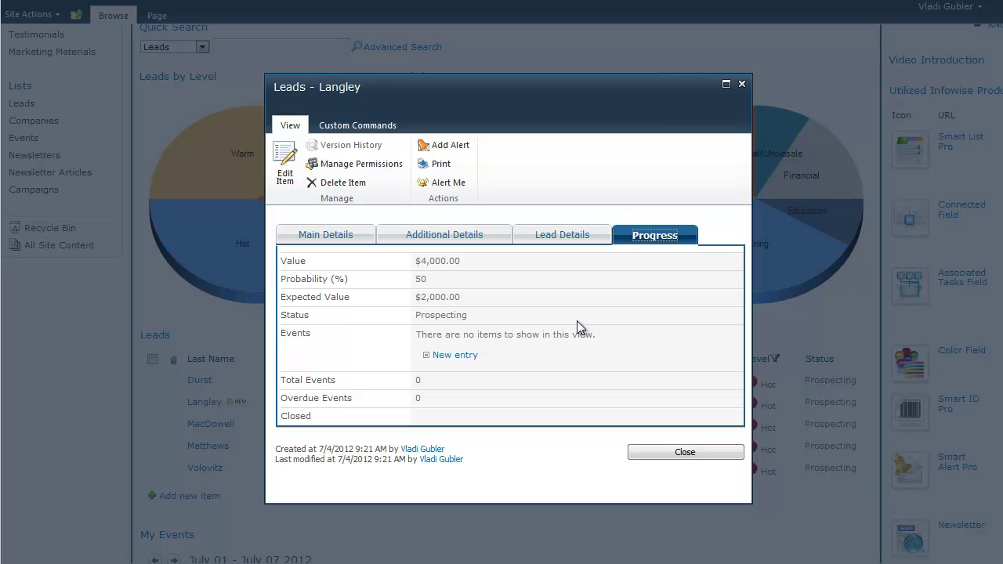
Start an event titled Intro on 7/11/2012, ending at 11 AM
left_click(456, 354)
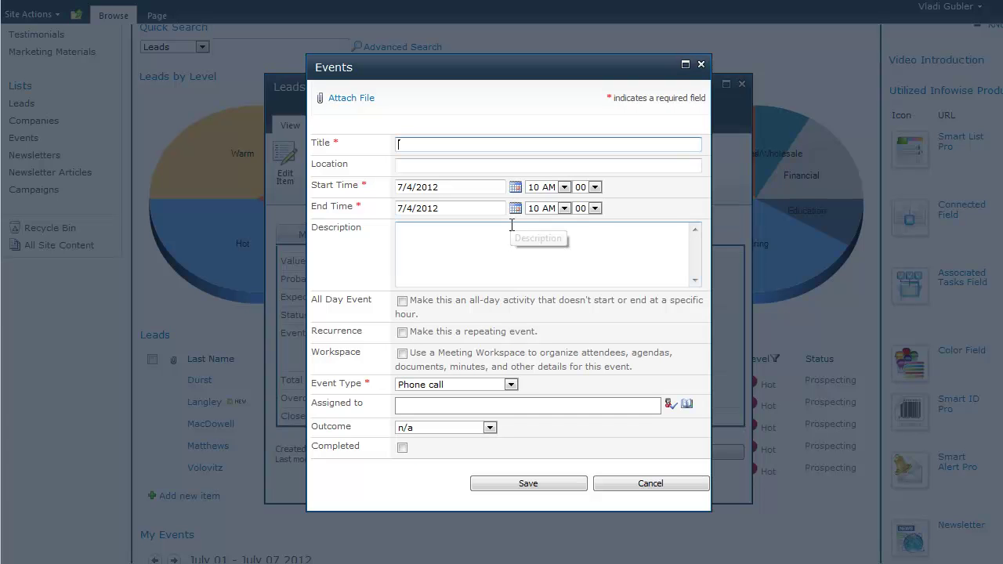
type("I")
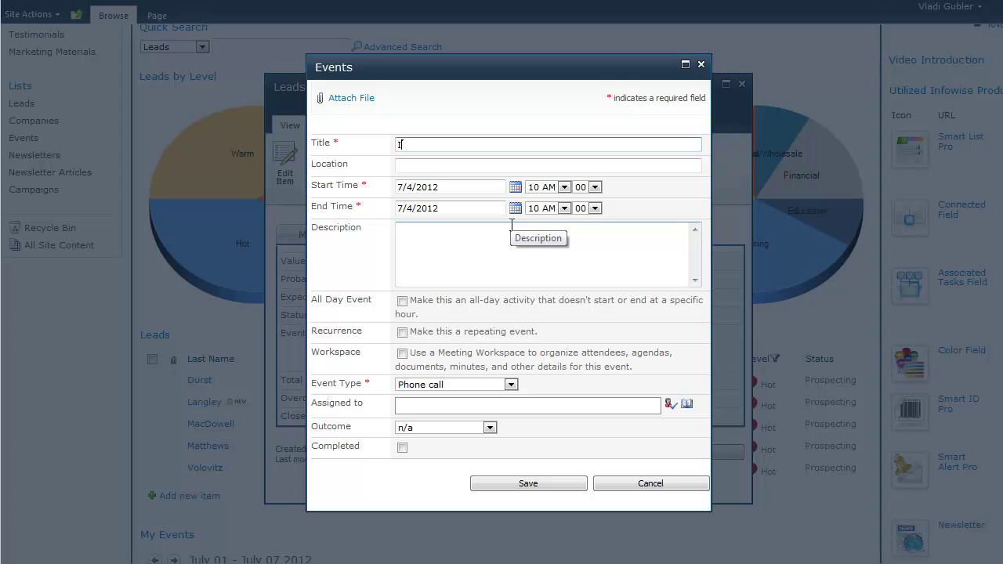
type("ntro")
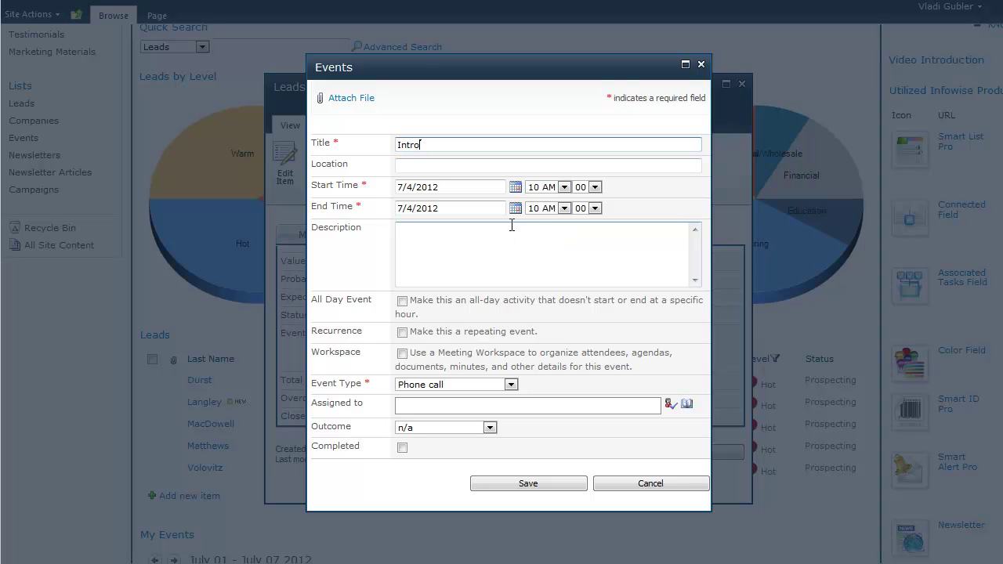
left_click(515, 187)
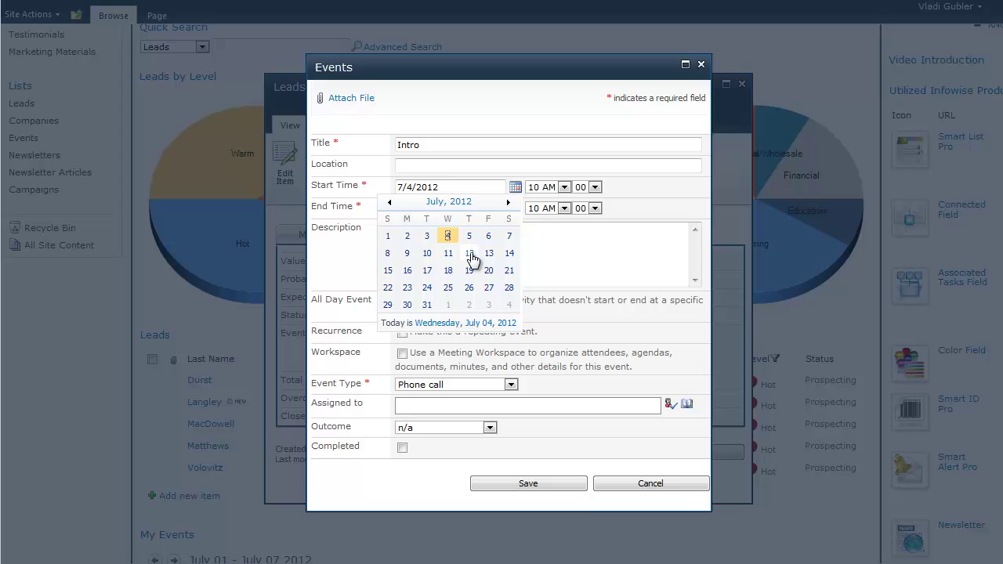
left_click(448, 253)
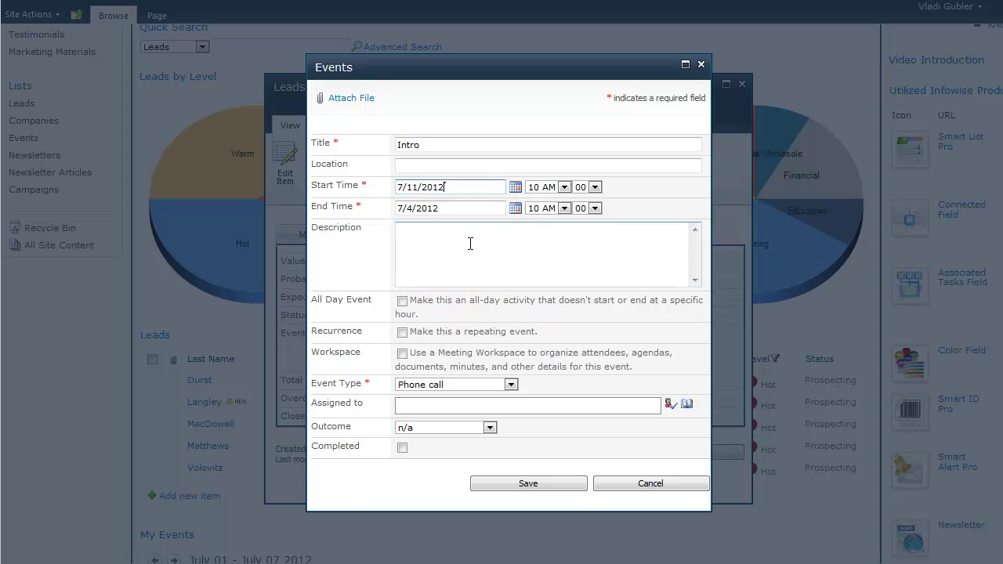
left_click(515, 208)
left_click(448, 274)
left_click(563, 208)
left_click(589, 324)
Describe it as 'Introduce our company and products', assign it, and save
left_click(421, 266)
type("Introduce our company and products")
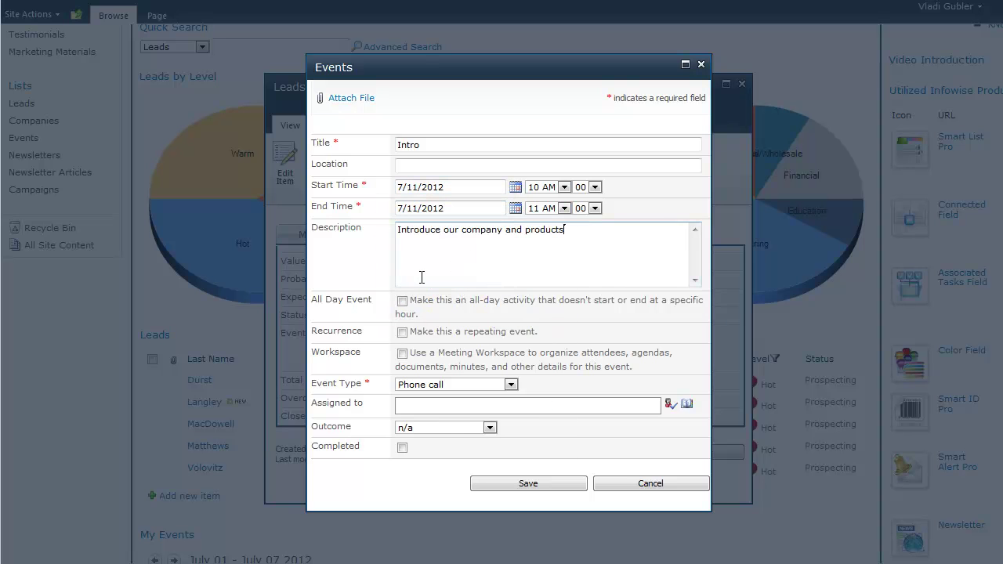
left_click(506, 405)
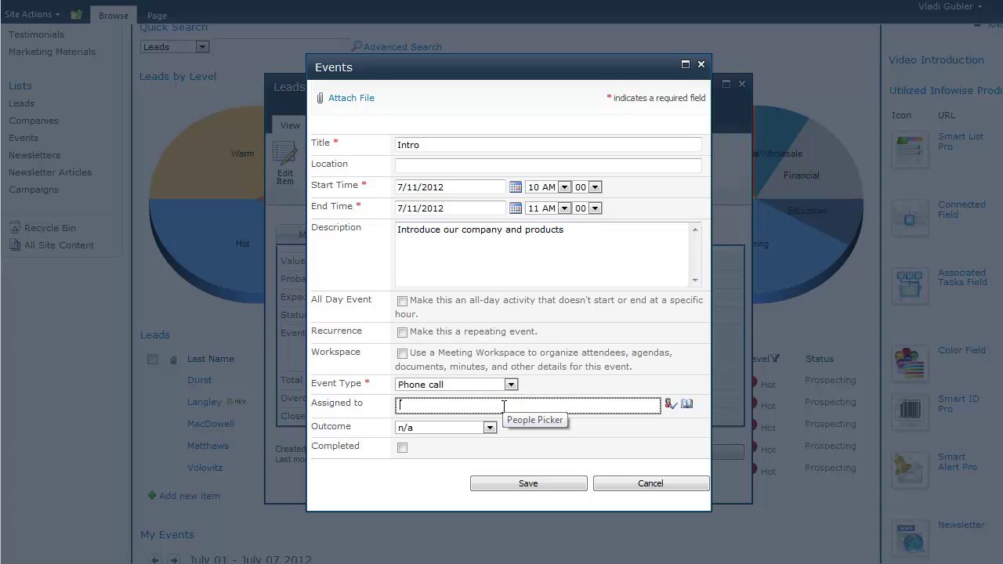
type("test2")
left_click(514, 484)
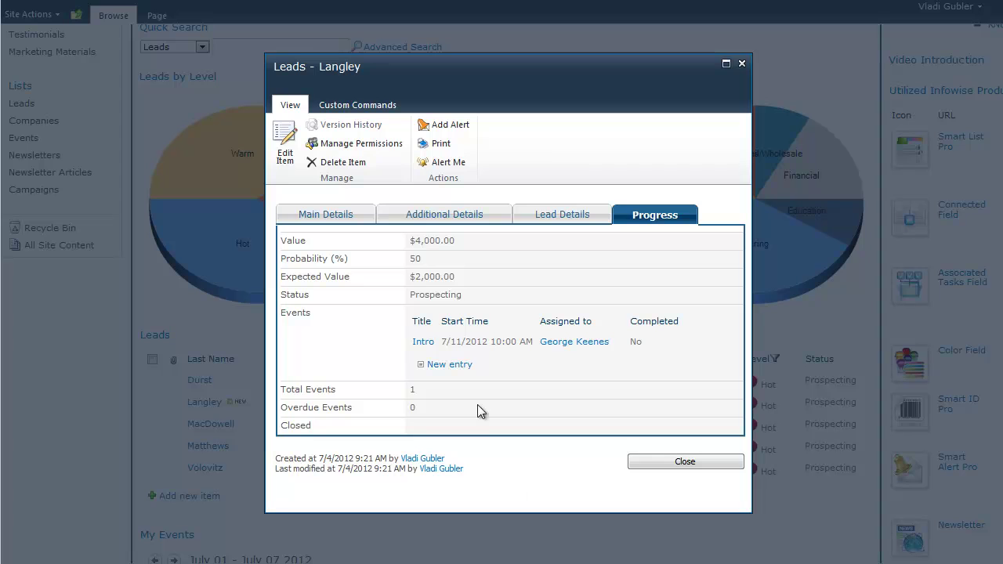
left_click(431, 343)
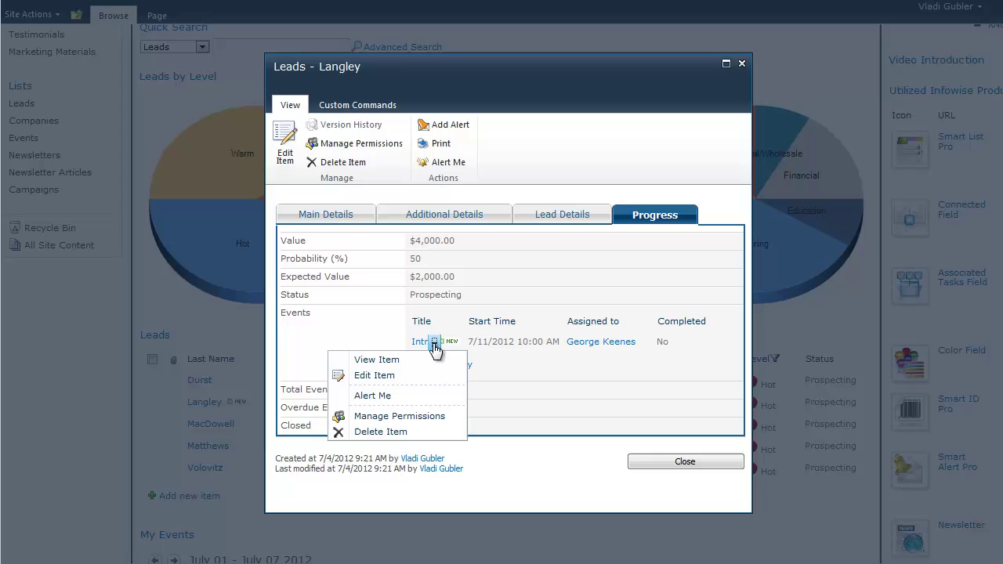
left_click(387, 363)
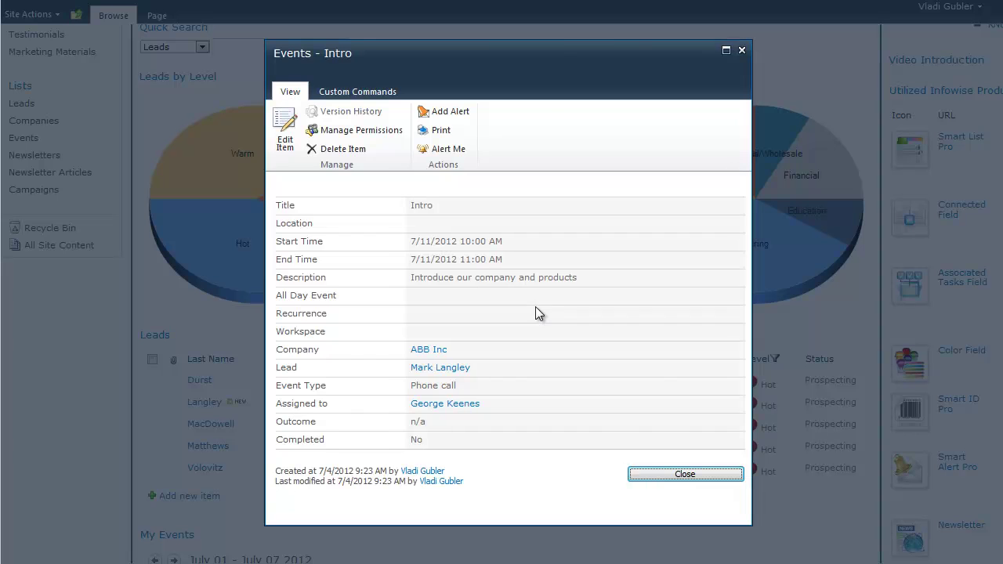
left_click_drag(556, 47, 504, 40)
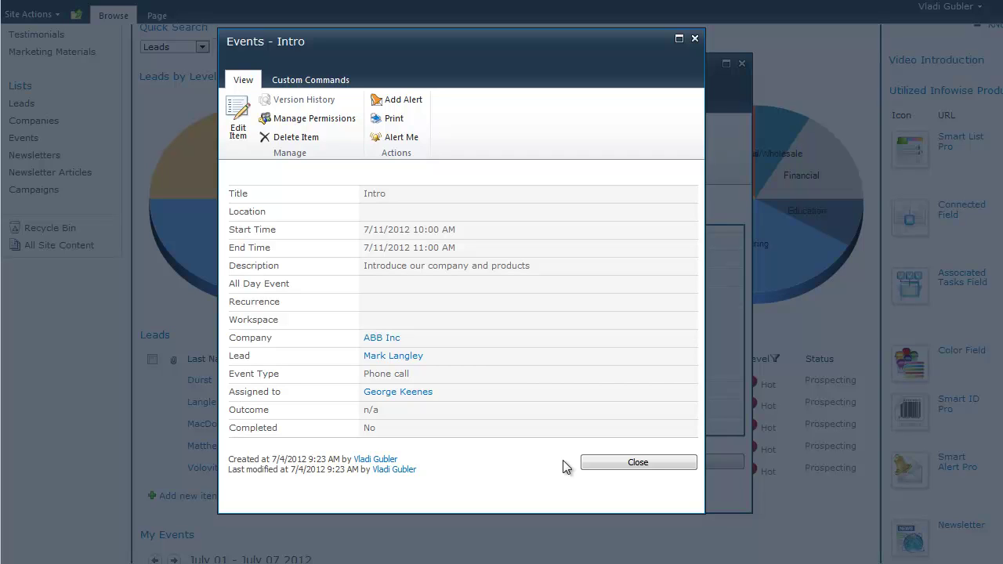
left_click(592, 462)
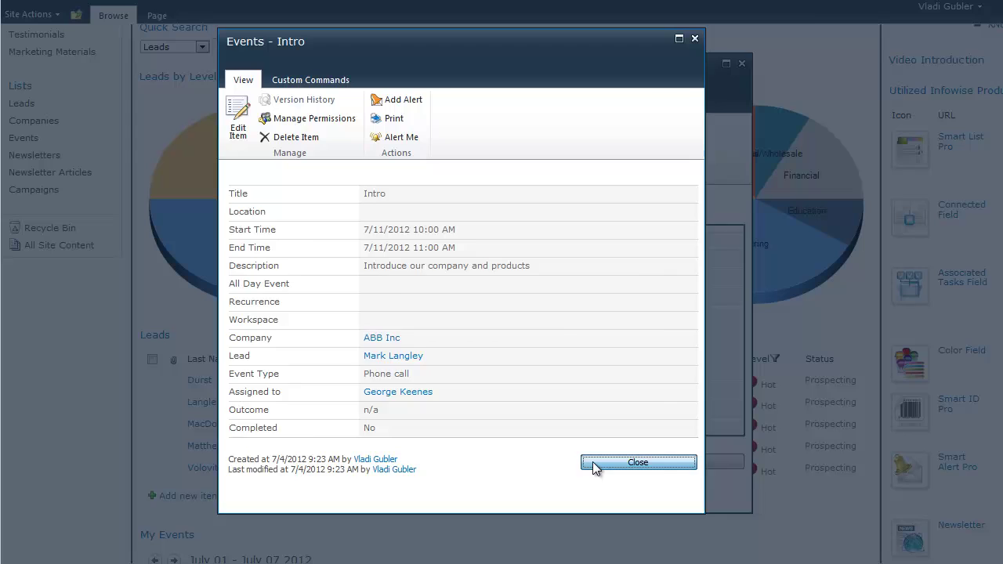
Close the lead's details and open the full Leads list
left_click(685, 465)
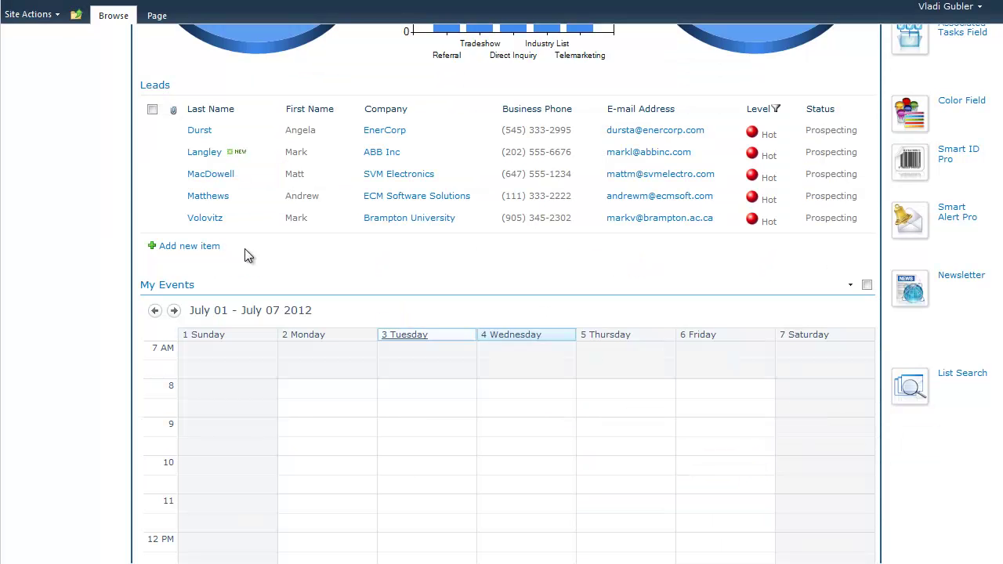
left_click(161, 89)
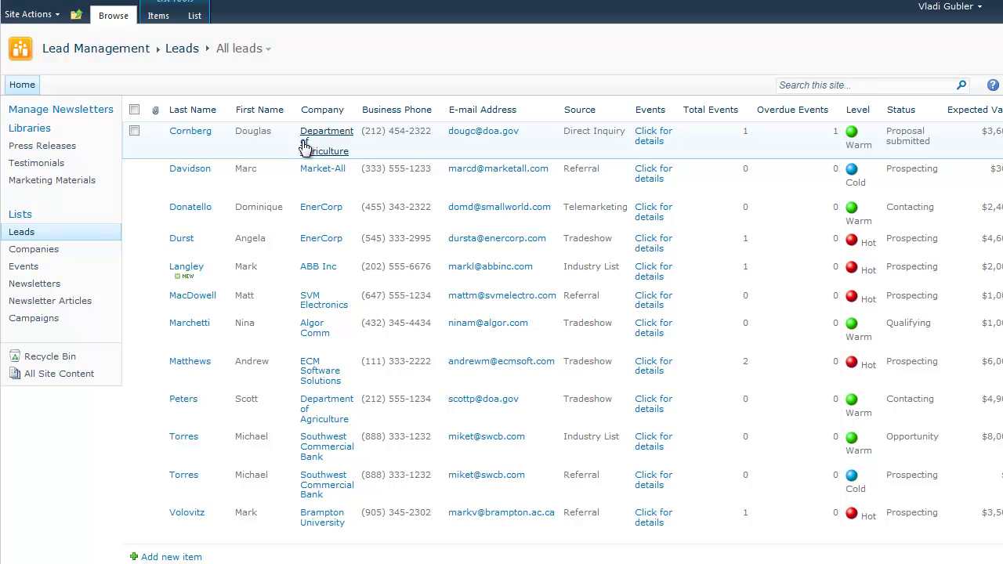
scroll(502, 314, "right", 3)
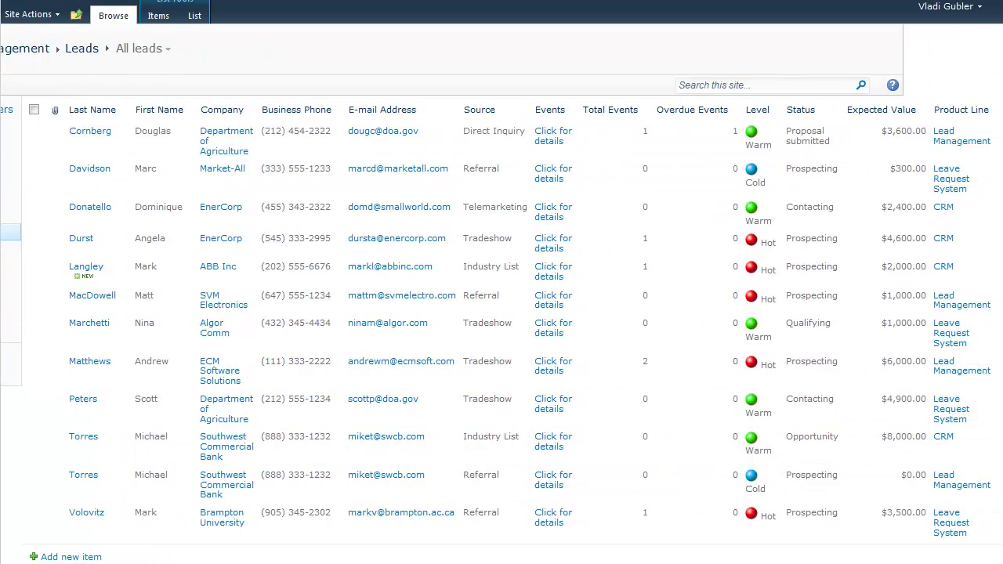
scroll(257, 49, "left", 3)
Try the Hot leads, By Level and By Status views, finishing on By Account Mgr
left_click(268, 51)
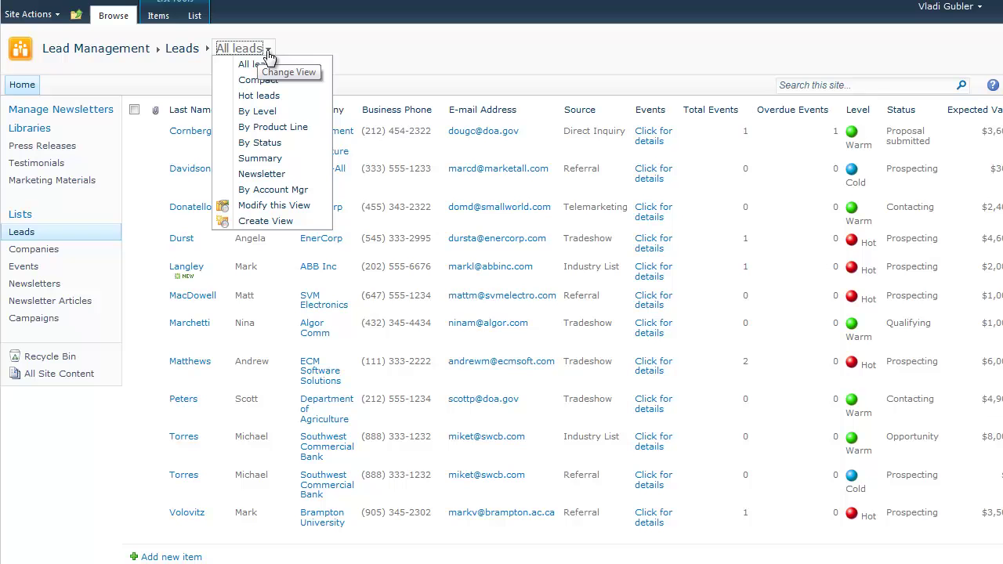
left_click(288, 97)
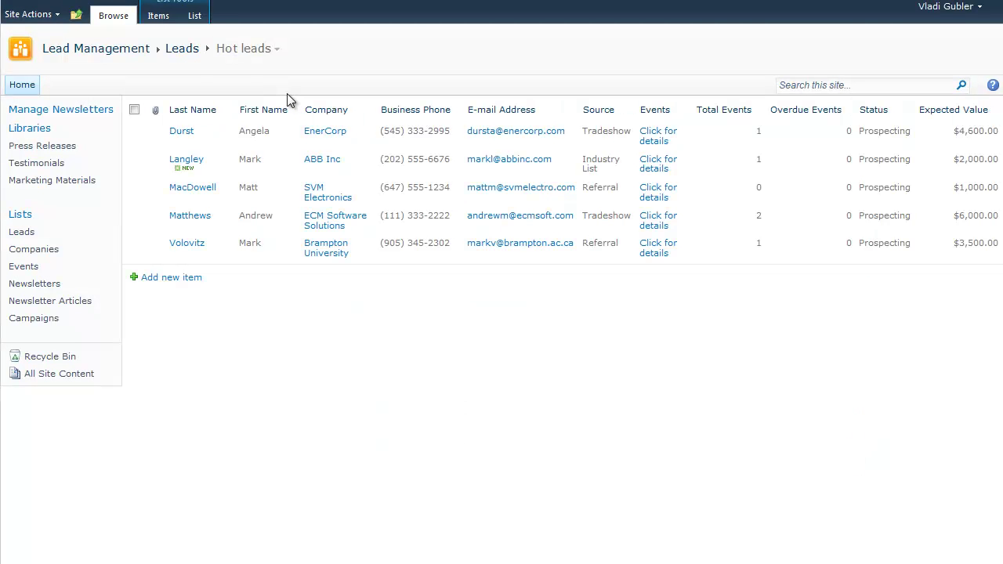
left_click(276, 53)
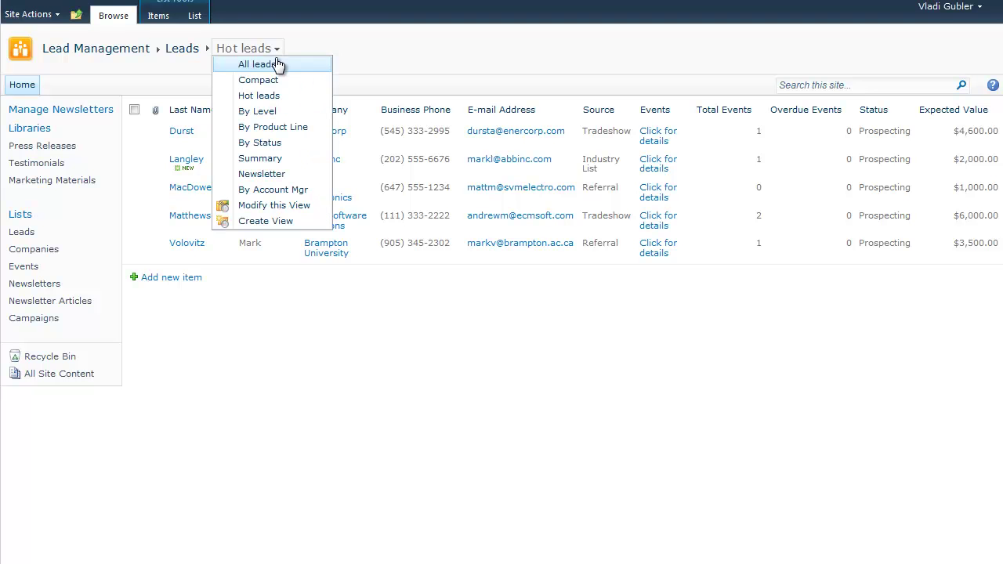
left_click(283, 116)
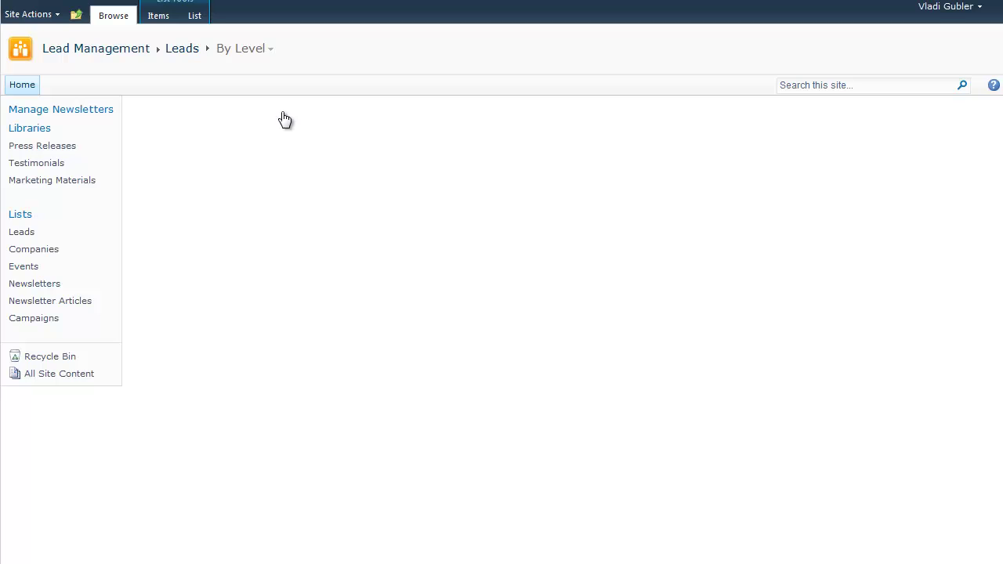
left_click(251, 53)
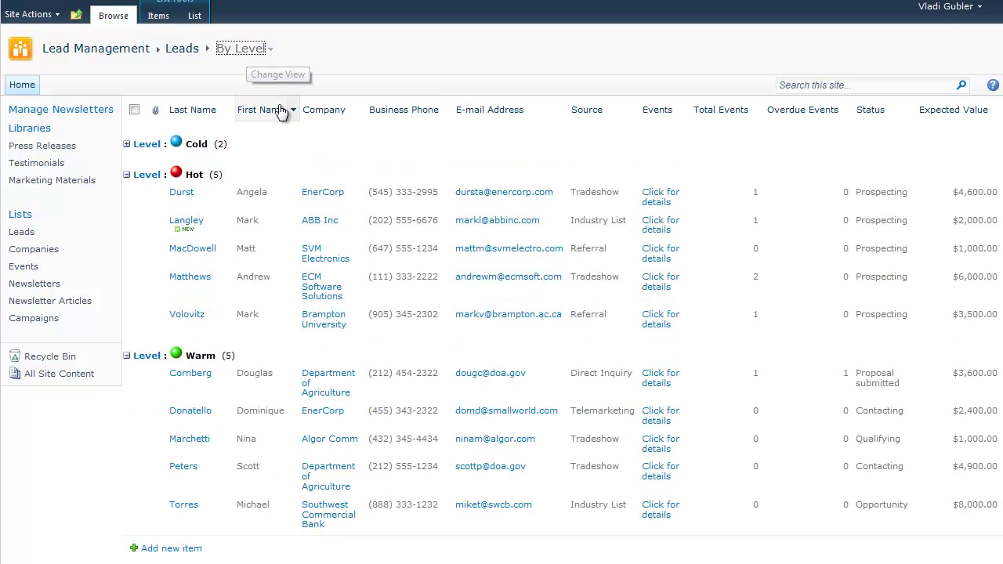
left_click(282, 140)
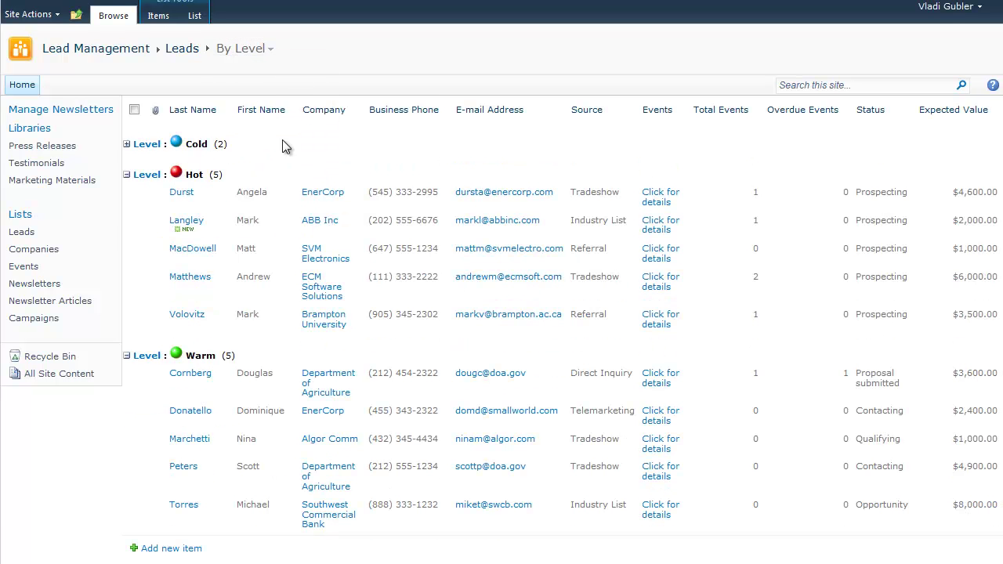
left_click(269, 53)
left_click(306, 192)
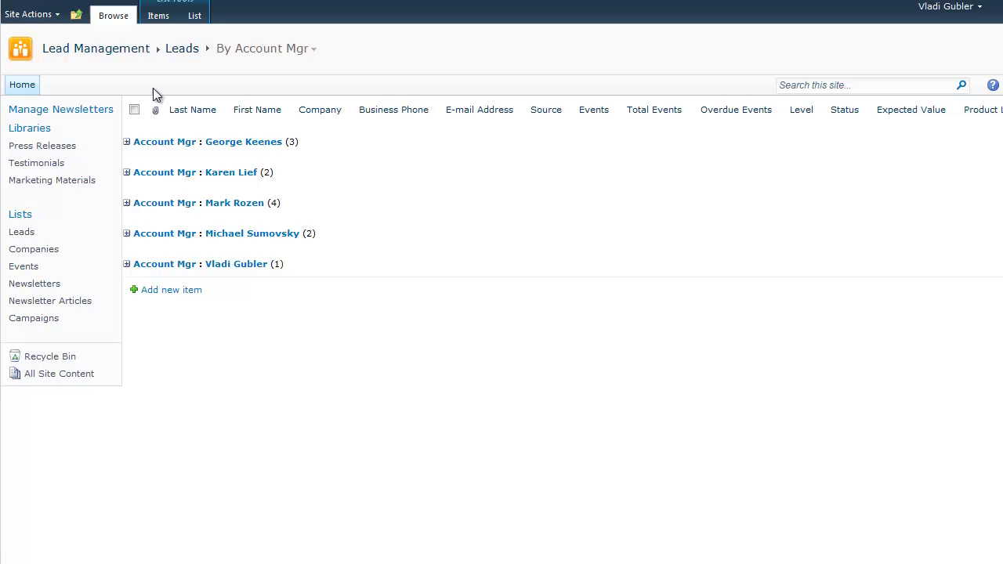
Open the My Events calendar showing July 01–07 2012 from the Lead Management home page
left_click(24, 267)
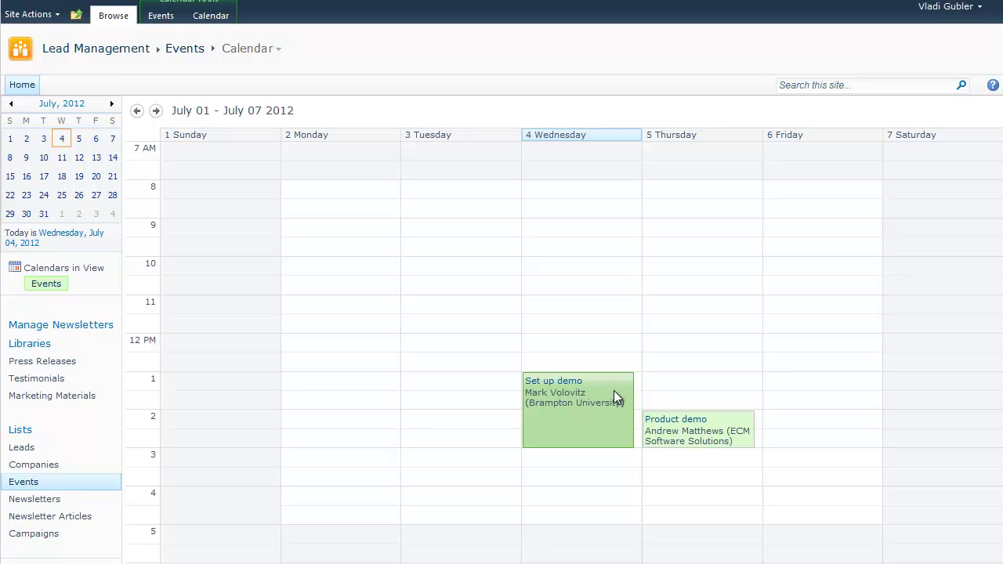
left_click(115, 55)
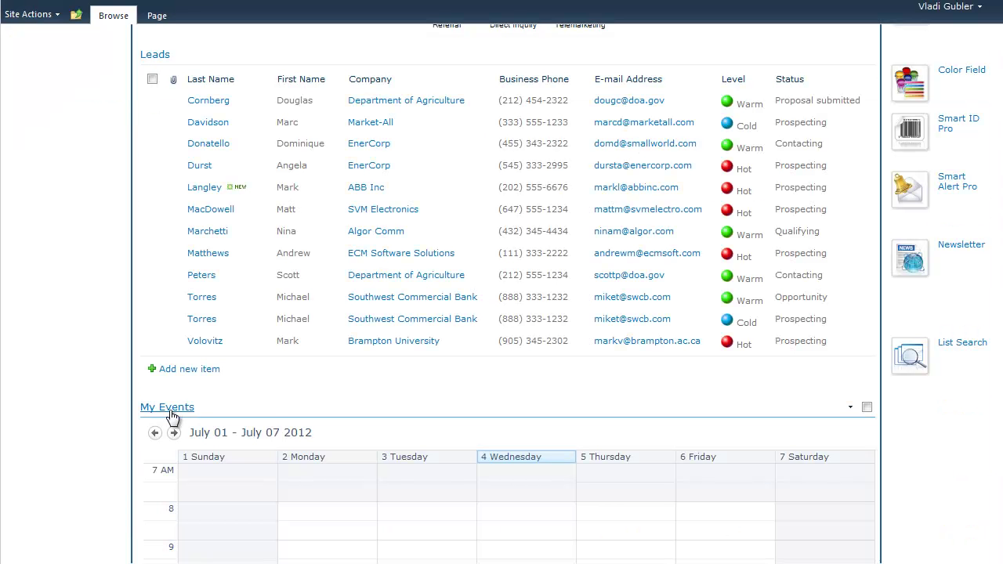
left_click(263, 410)
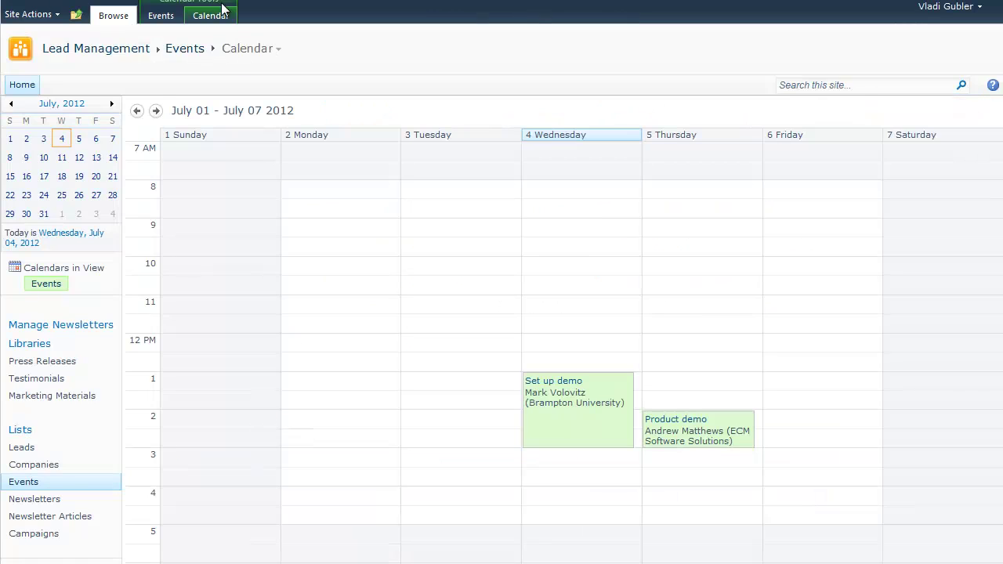
Start a new alert on the Events list with added, modified and deleted alerts turned off
left_click(218, 14)
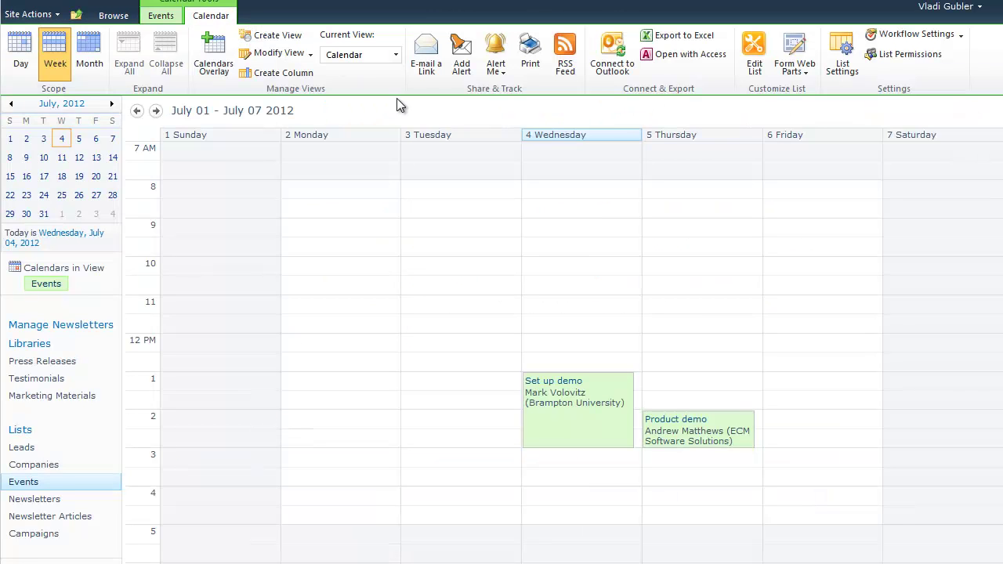
left_click(461, 55)
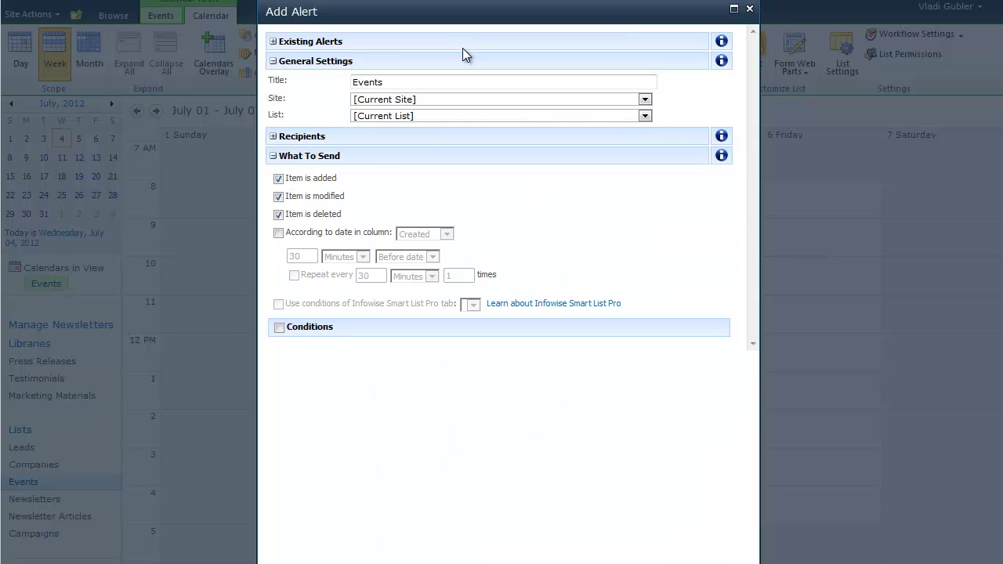
left_click(273, 62)
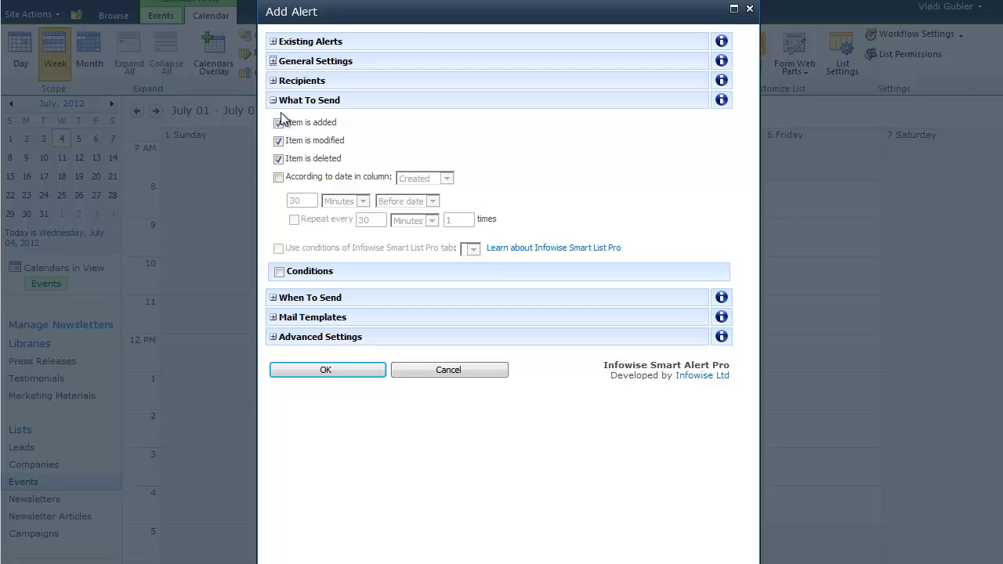
left_click(278, 158)
left_click(278, 140)
left_click(278, 122)
Base the alert on the Start Time date column, firing 1 day before
left_click(279, 178)
left_click(446, 178)
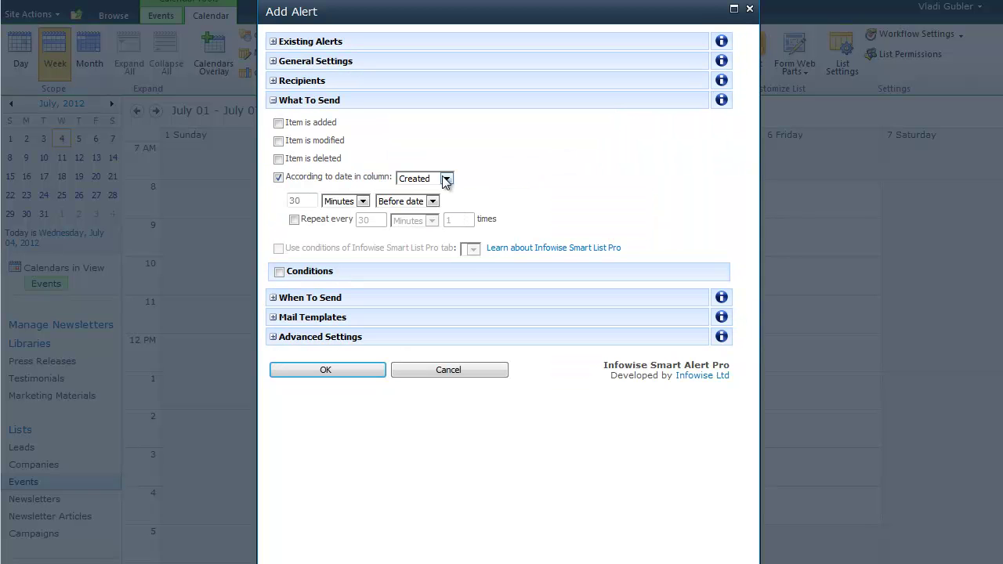
left_click(421, 216)
double_click(311, 201)
type("1")
left_click(362, 202)
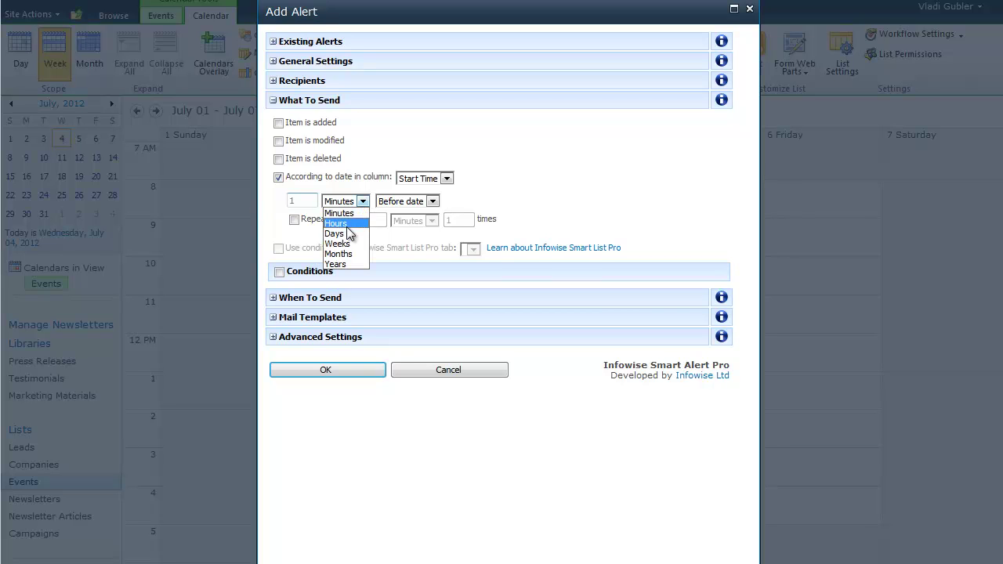
left_click(335, 234)
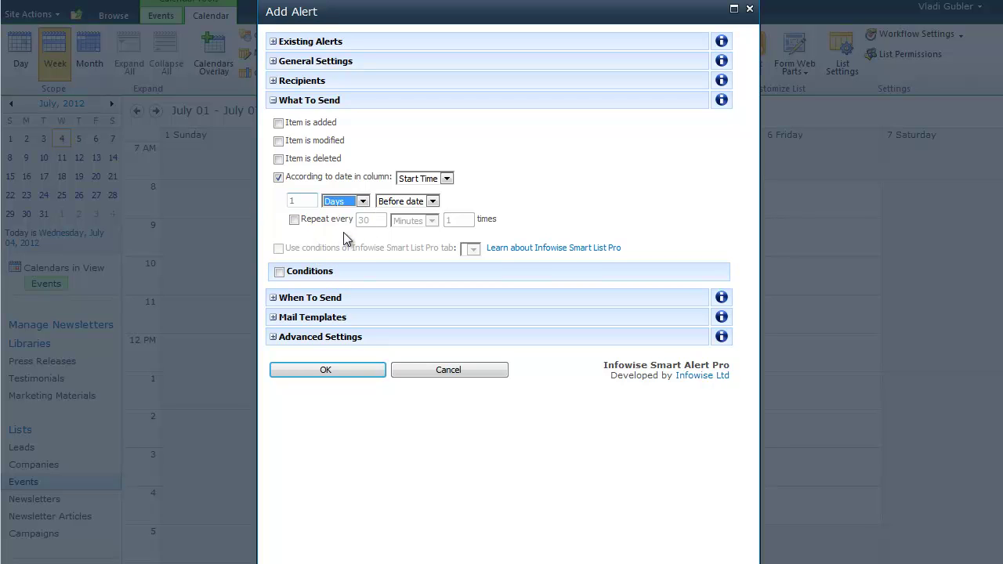
Add the condition Event Type equals 'Phone call', then go to the Leads list
left_click(279, 272)
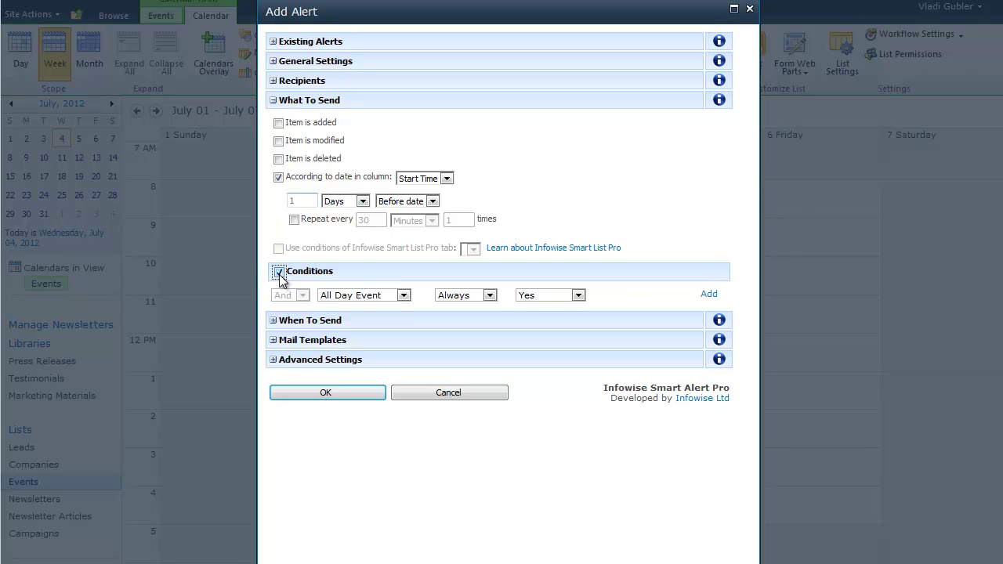
left_click(359, 299)
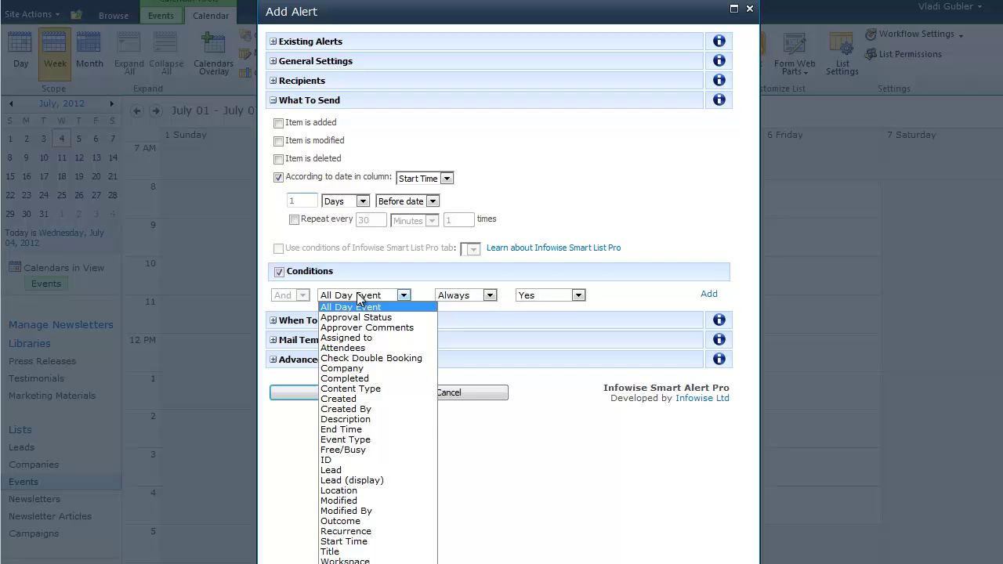
left_click(378, 438)
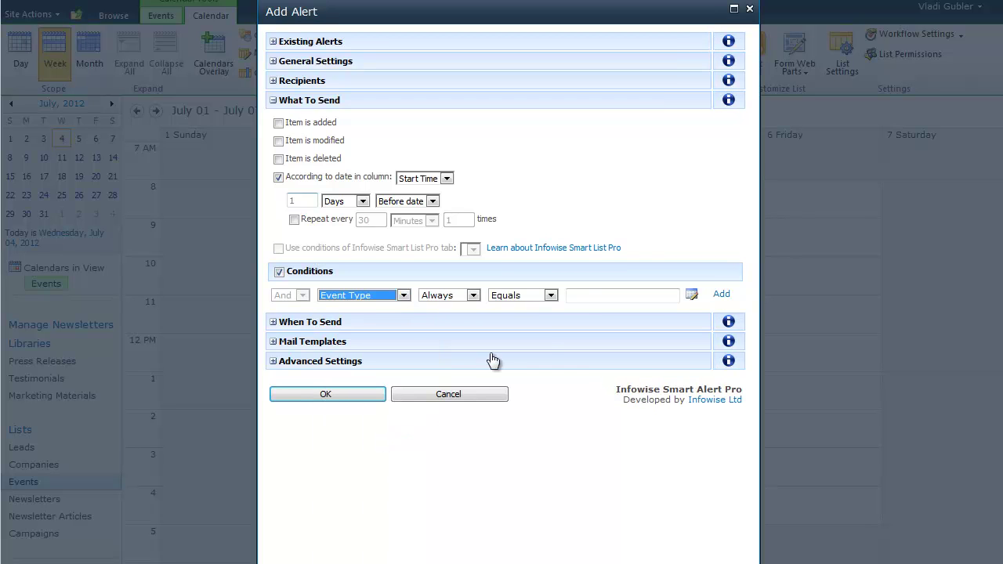
left_click(582, 296)
type("Phone call")
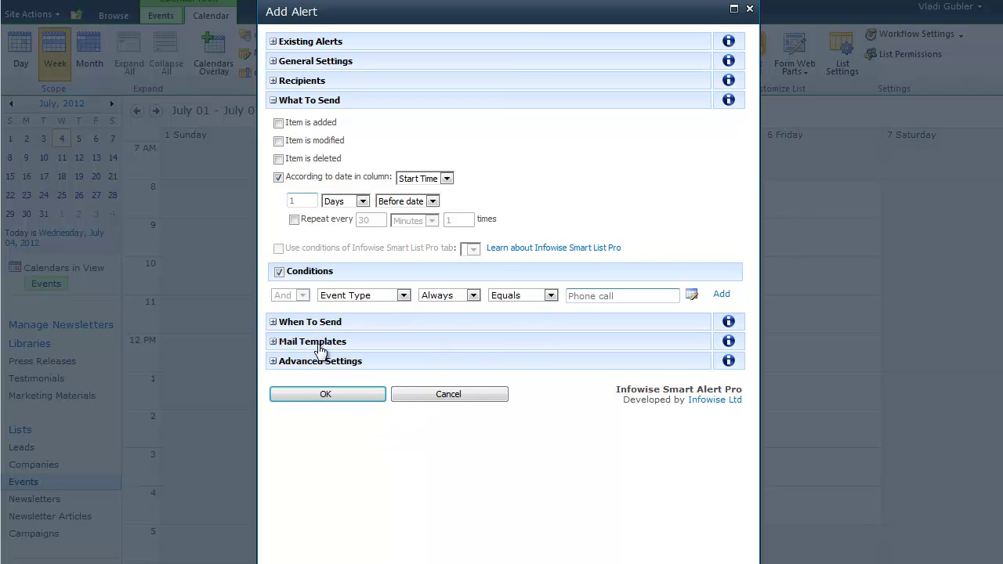
left_click(289, 341)
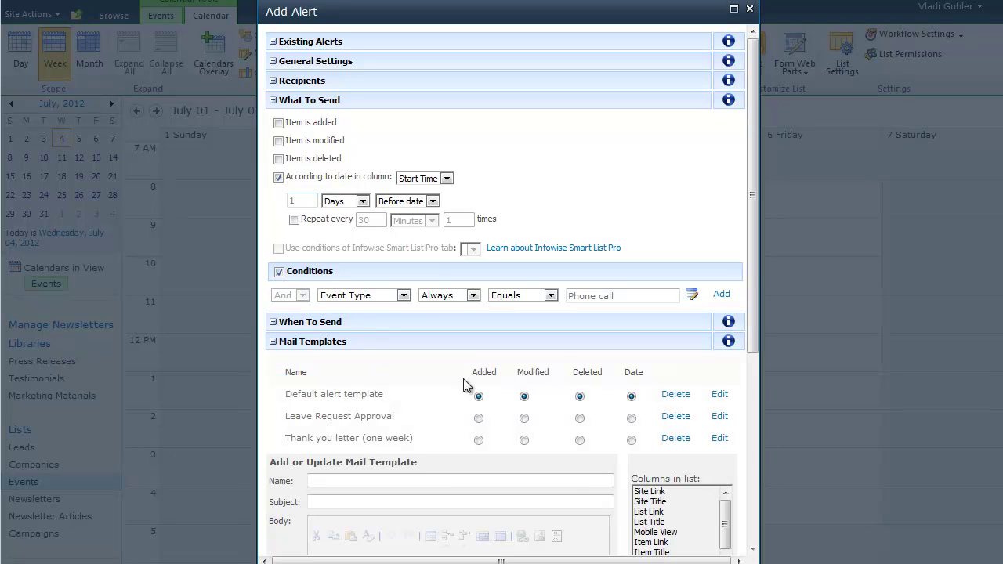
left_click_drag(754, 255, 752, 333)
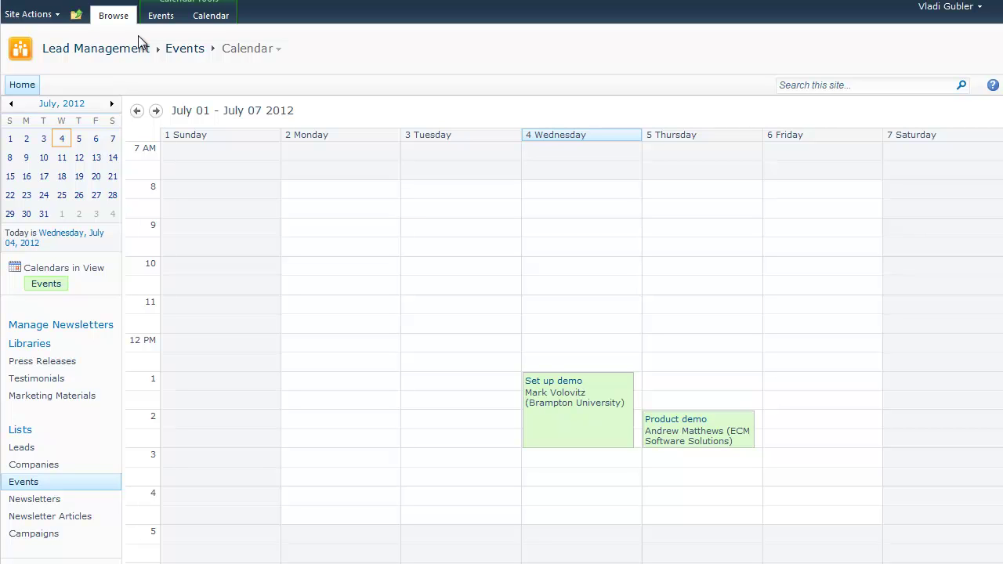
left_click(29, 449)
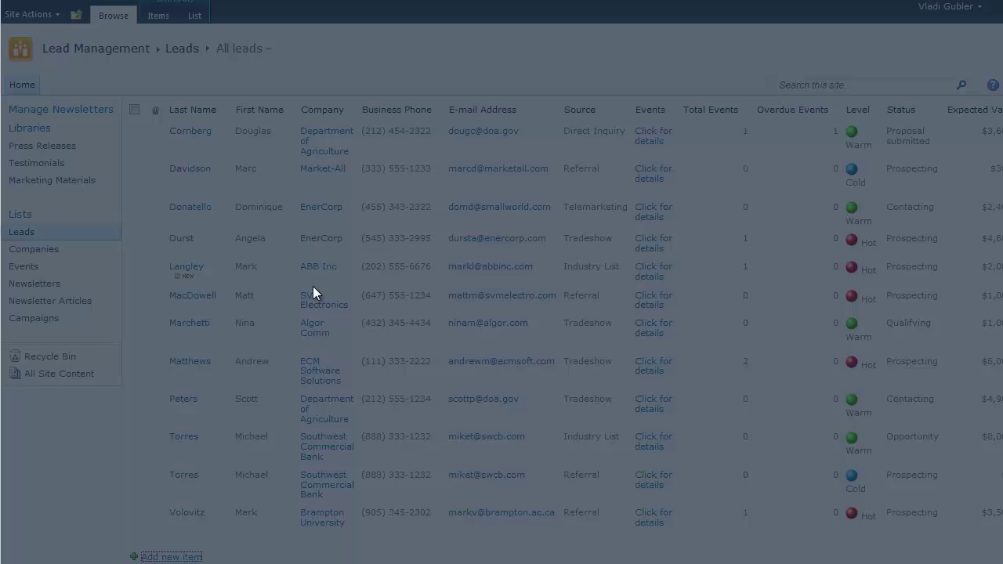
Cancel the new campaign entry and the new lead unsaved, then return to Lead Management home
left_click(564, 229)
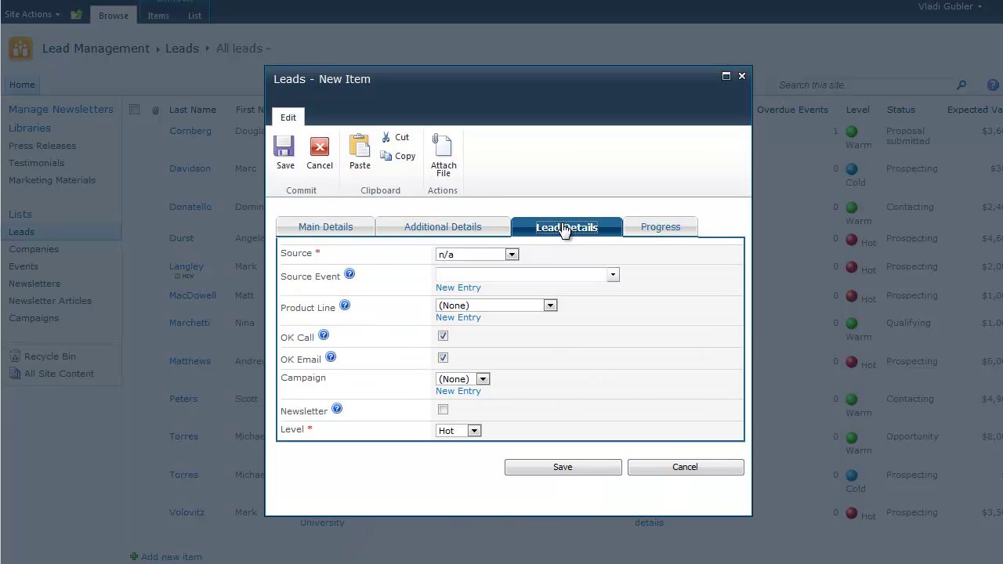
left_click(482, 379)
left_click(483, 383)
left_click(472, 400)
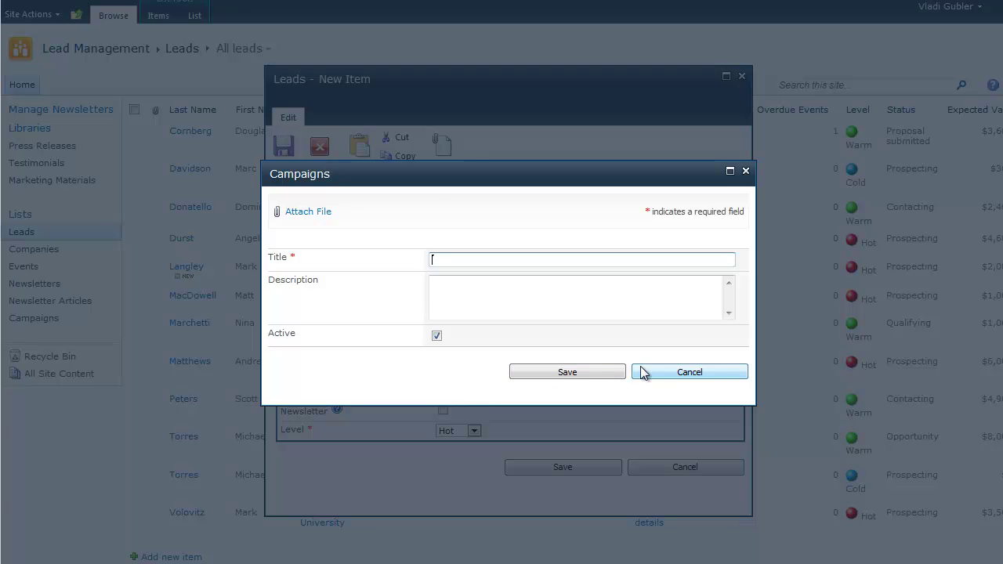
left_click(646, 370)
left_click(741, 76)
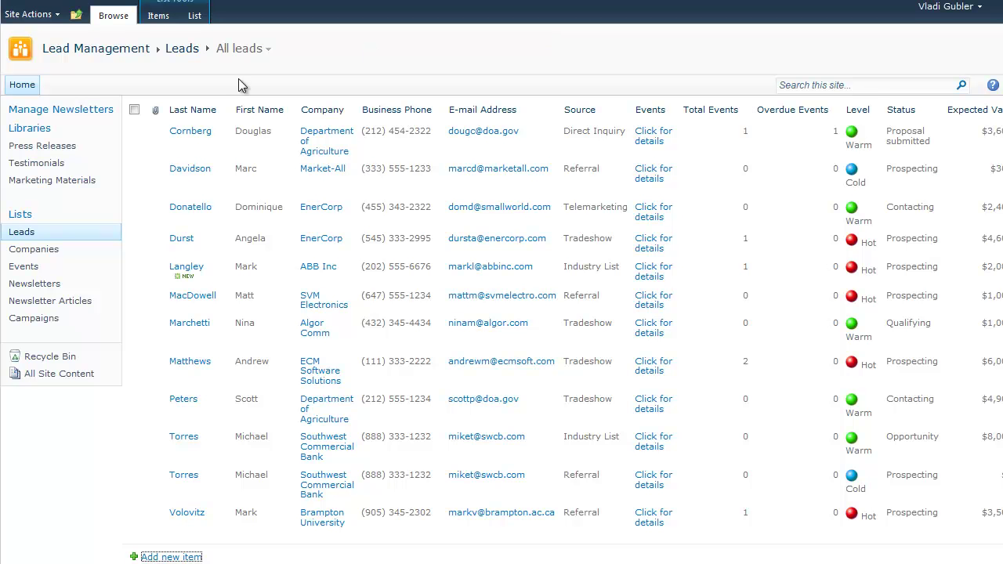
left_click(126, 52)
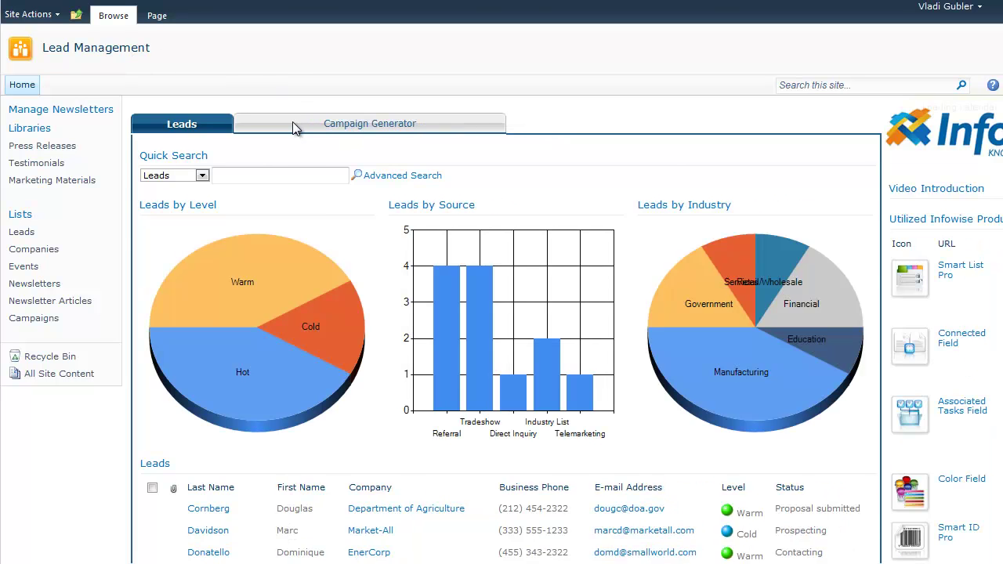
Switch the Lead Management home page to the Campaign Generator tab
left_click(294, 128)
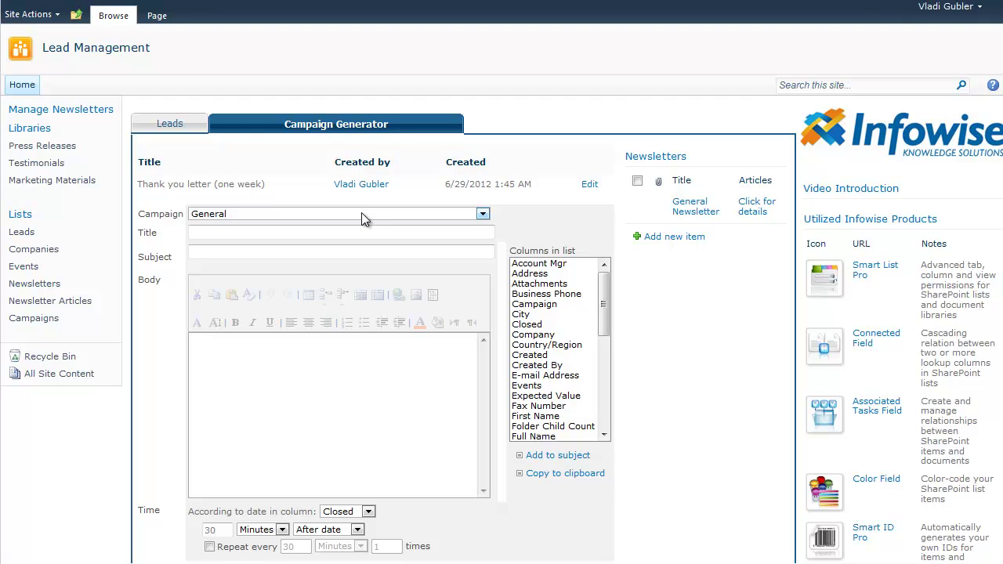
Choose General campaign, title it 'Reminder (2 weeks)', and paste the subject 'New offering from Infowise'
left_click(483, 214)
left_click(485, 211)
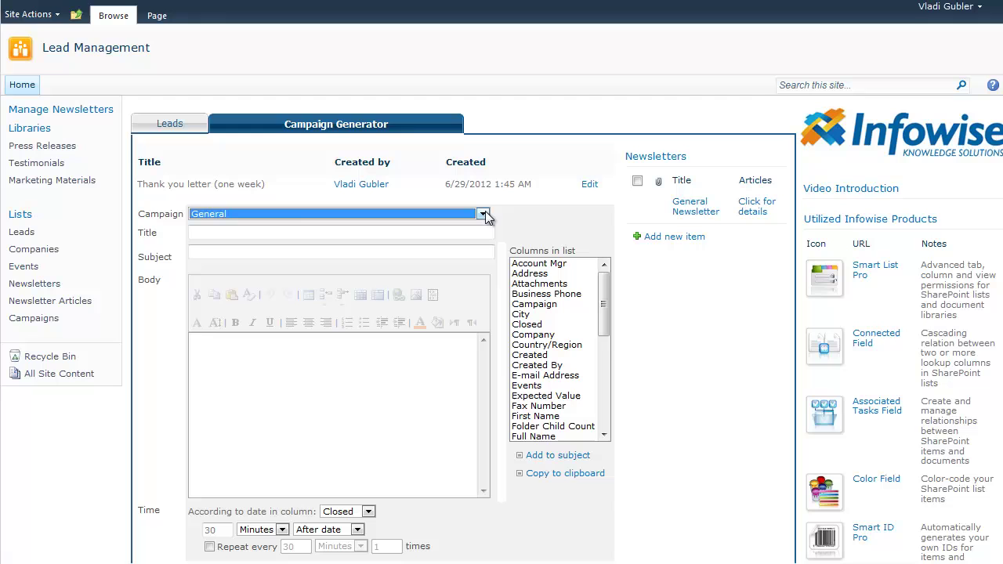
left_click(285, 231)
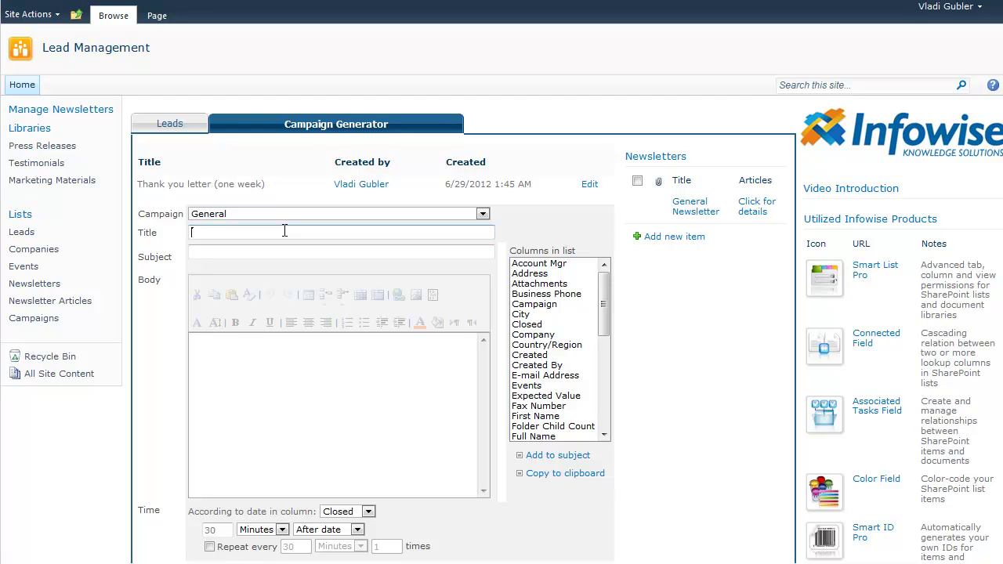
type("Reminder (2 weeks)")
left_click(243, 252)
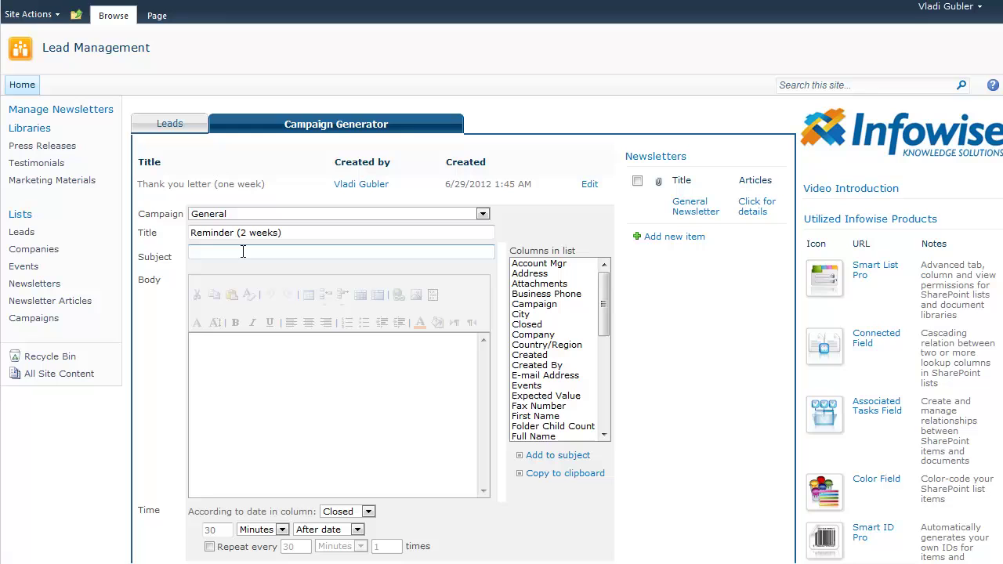
type("New offering from Infowise")
Begin the email body with 'Hello', the Full Name placeholder, and a comma
left_click(267, 351)
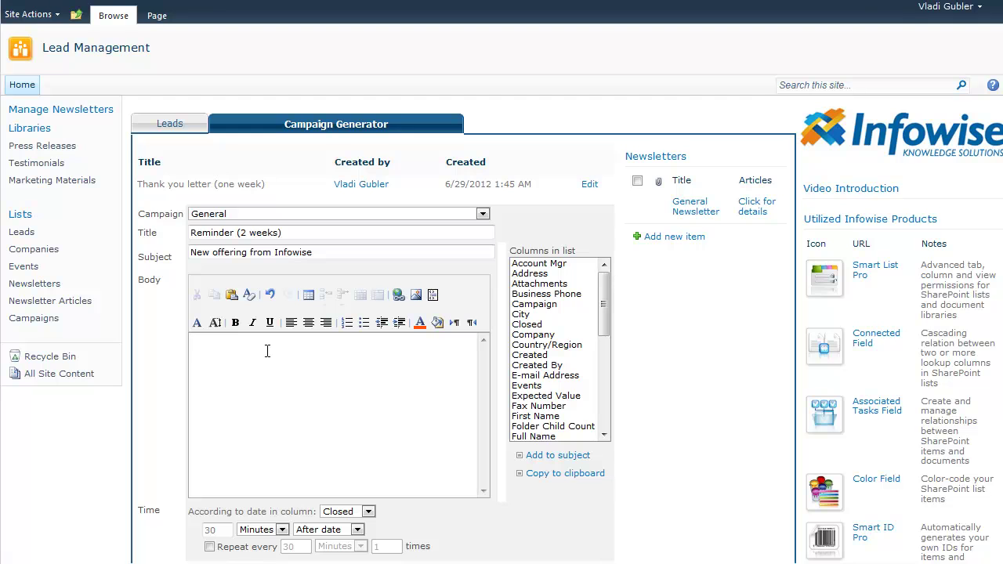
type("Hello")
left_click_drag(604, 320, 604, 341)
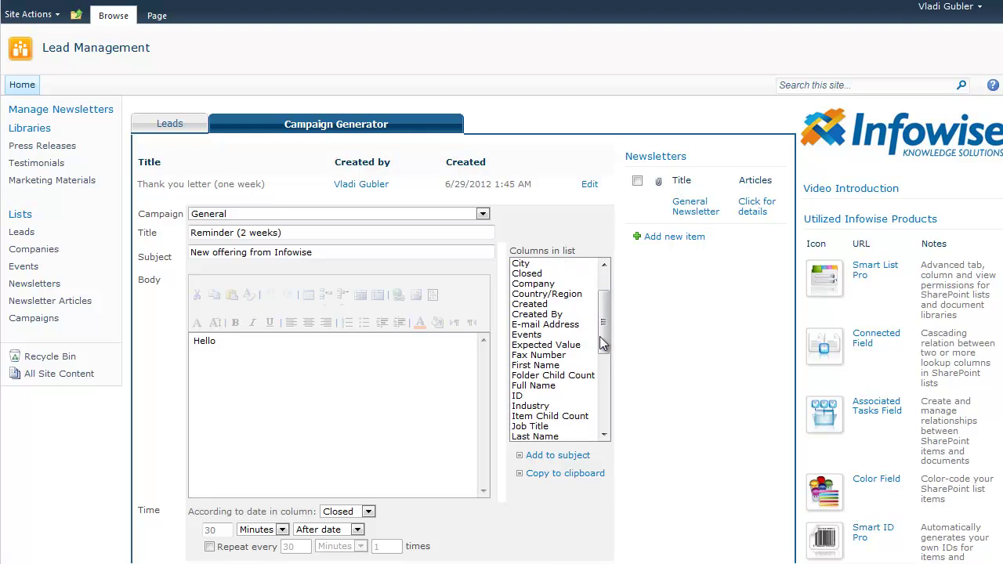
left_click(524, 385)
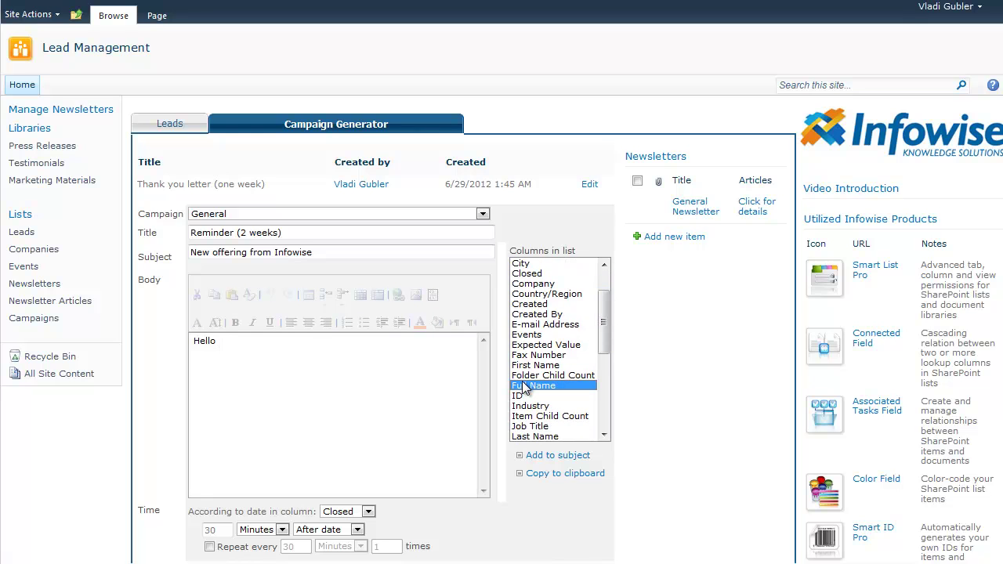
left_click(551, 475)
left_click(250, 345)
type("[FullName|Full Name]")
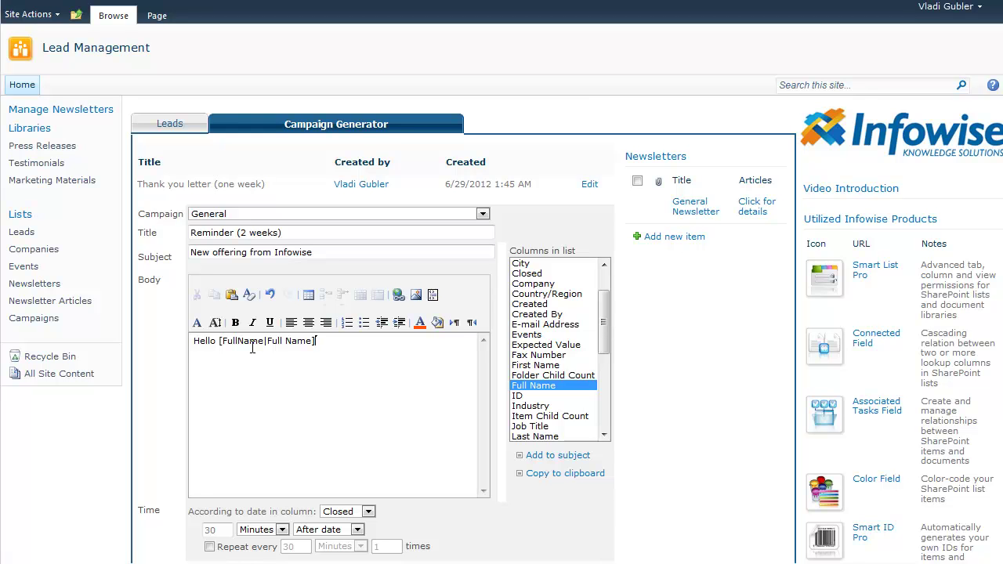
type(",")
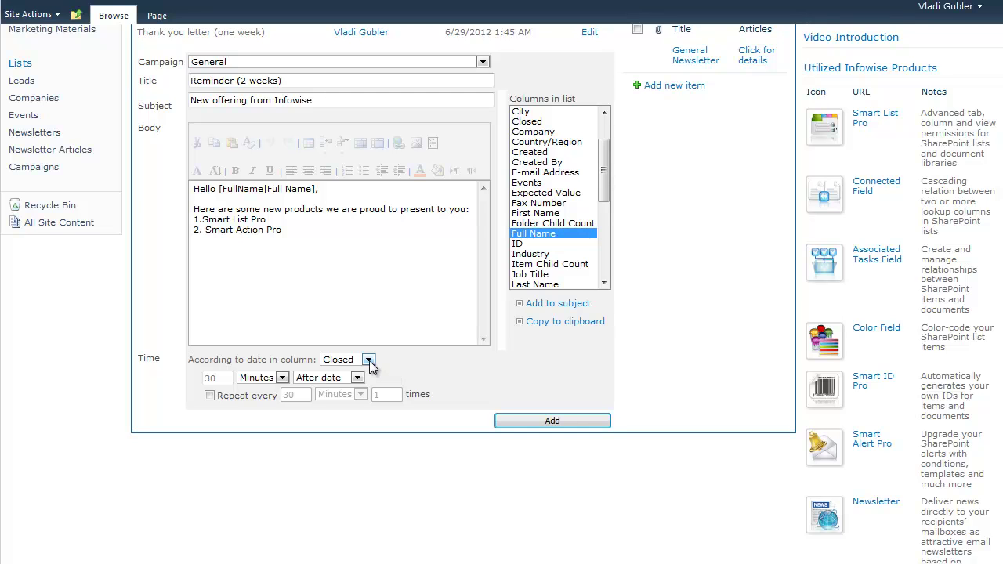
Schedule the email 2 weeks after the Created date and add the reminder campaign
left_click(369, 360)
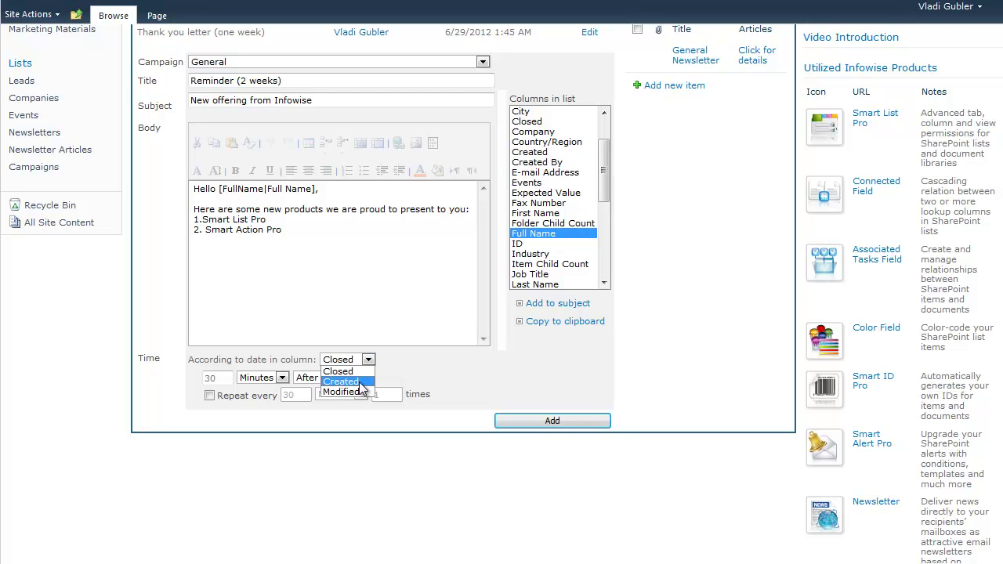
left_click(360, 383)
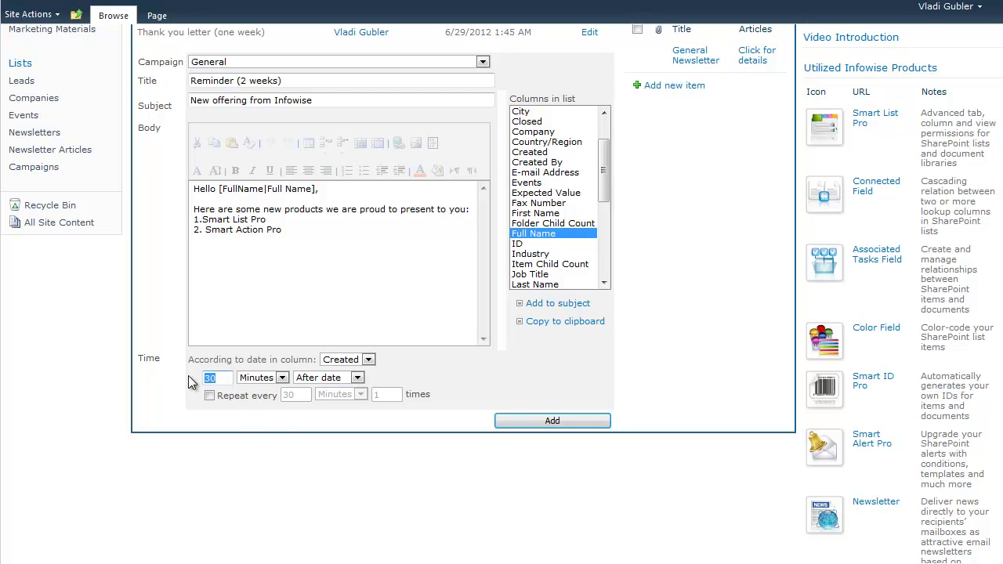
left_click(282, 377)
left_click(276, 418)
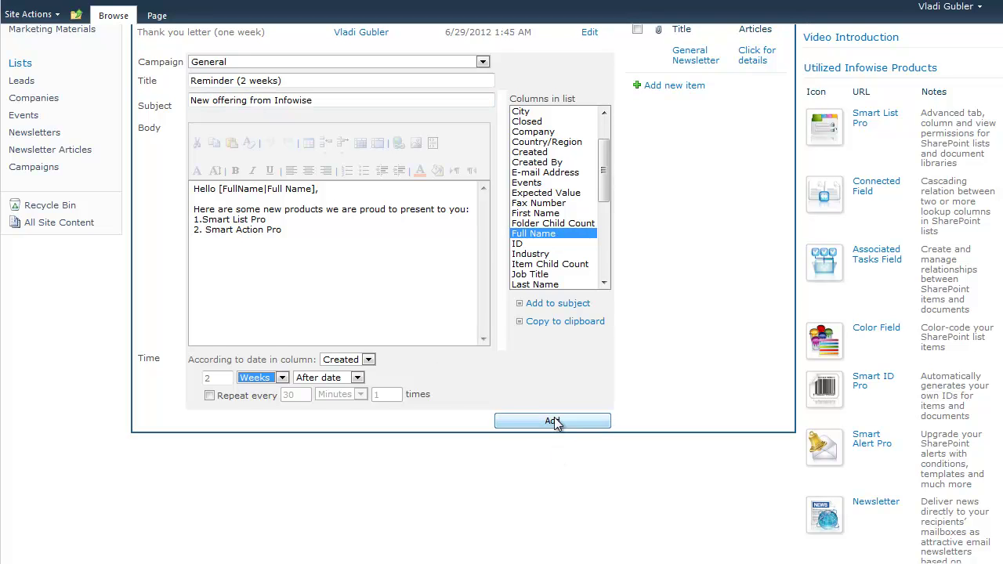
left_click(553, 422)
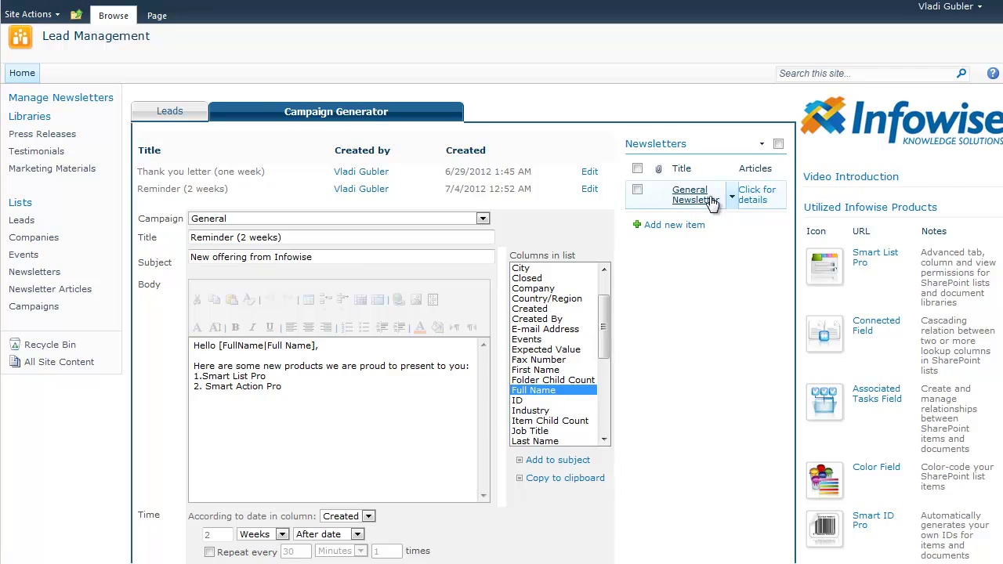
Show and hide the General Newsletter's details, then open the Newsletter Articles list
left_click(754, 195)
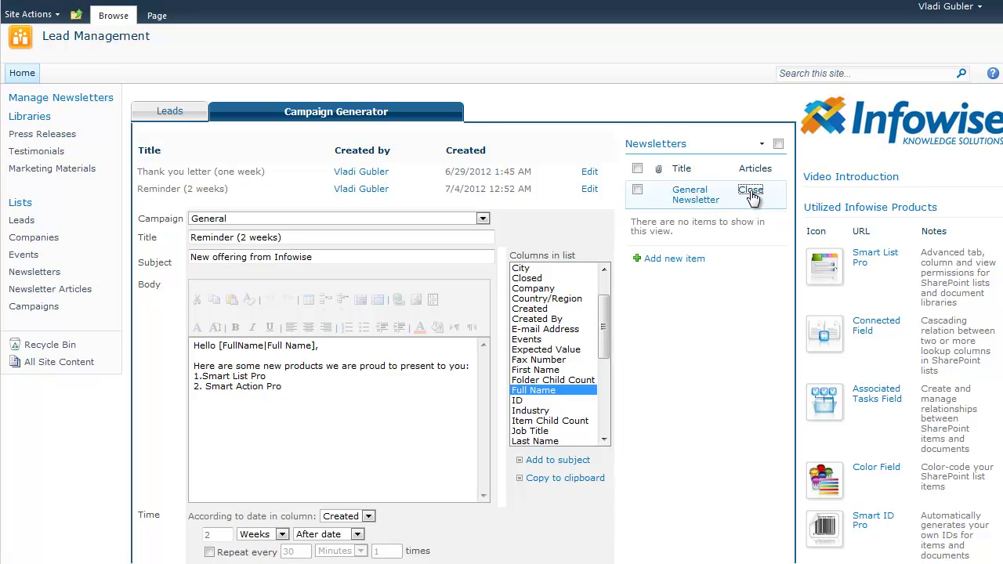
left_click(752, 196)
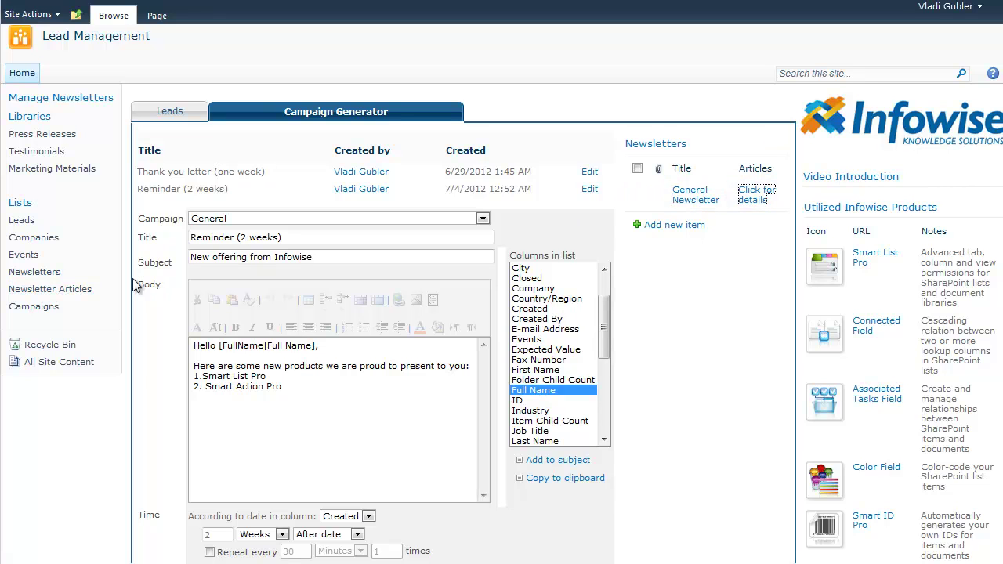
left_click(31, 289)
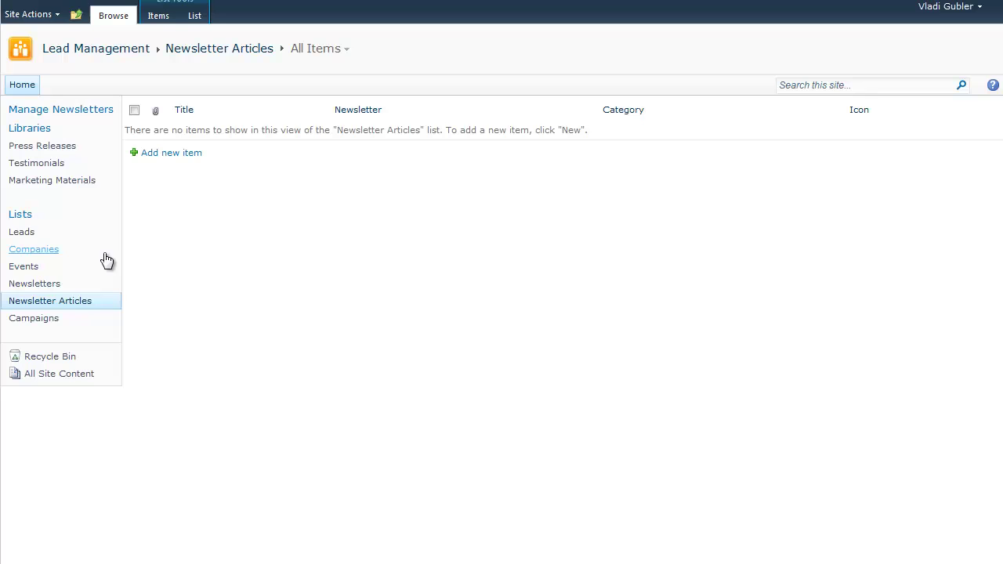
Save article 'New features in Smart List Pro', body 'Read here about some new feature', category News
left_click(163, 154)
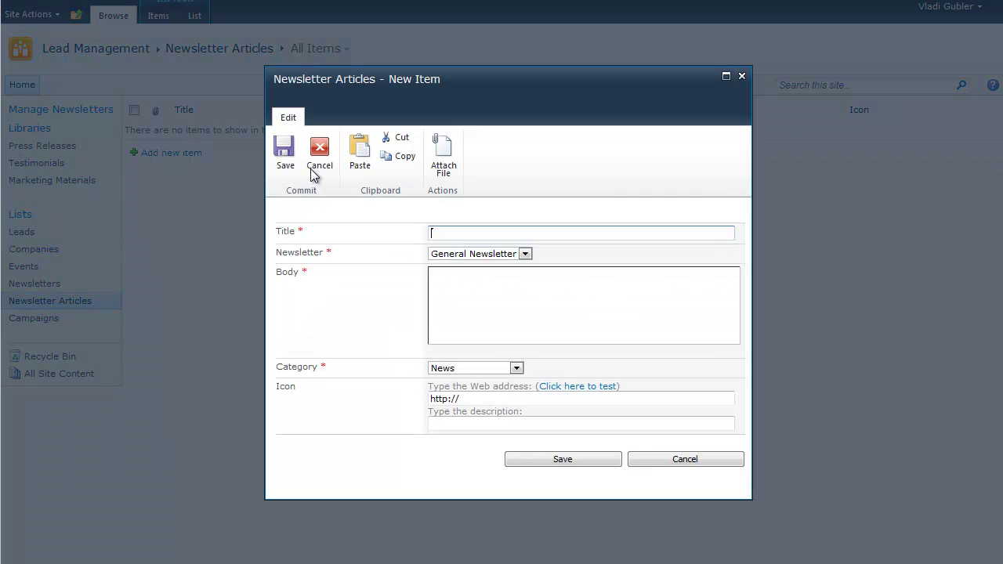
type("New featur")
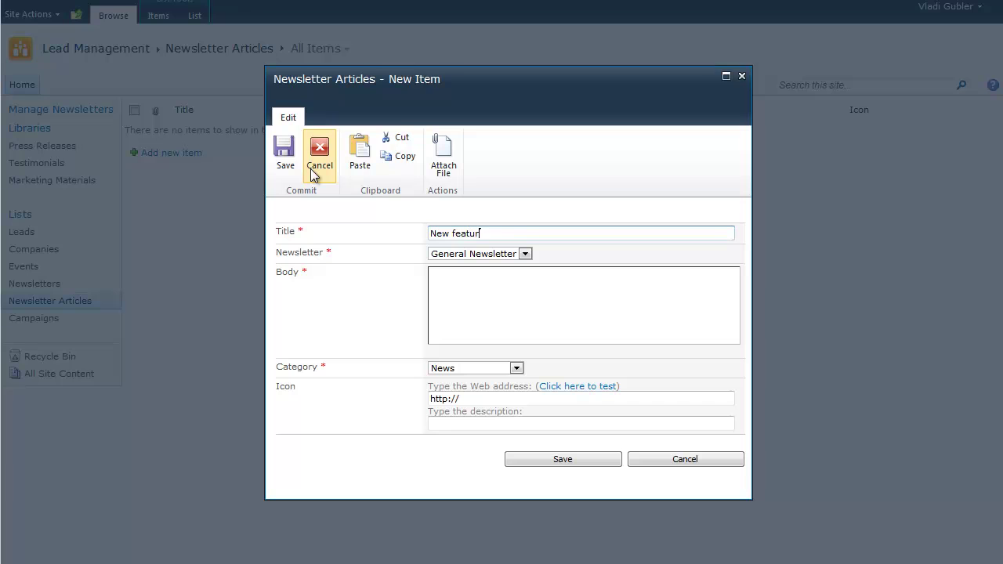
type("es in Smart List Pro")
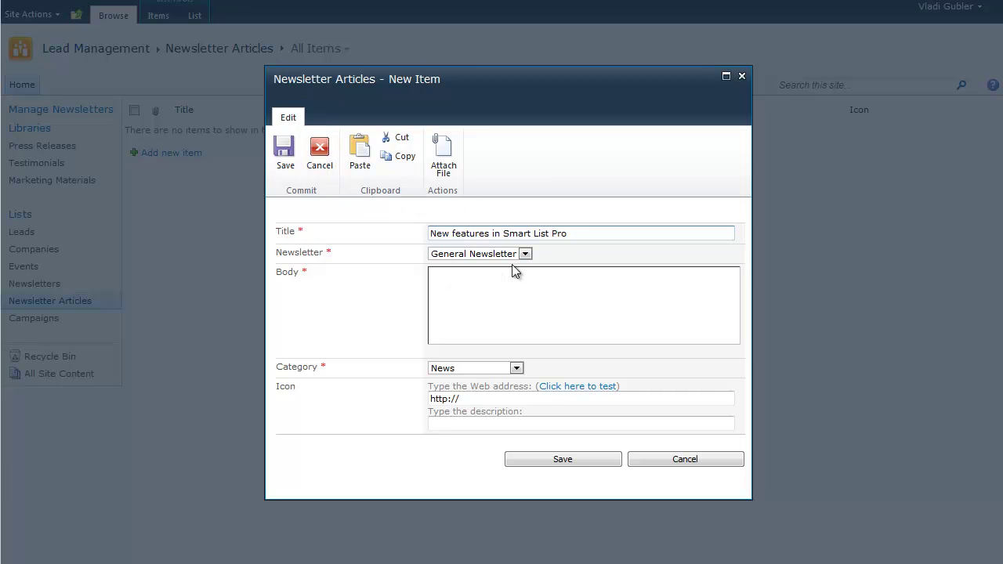
left_click(481, 293)
type("Read here about some new feature")
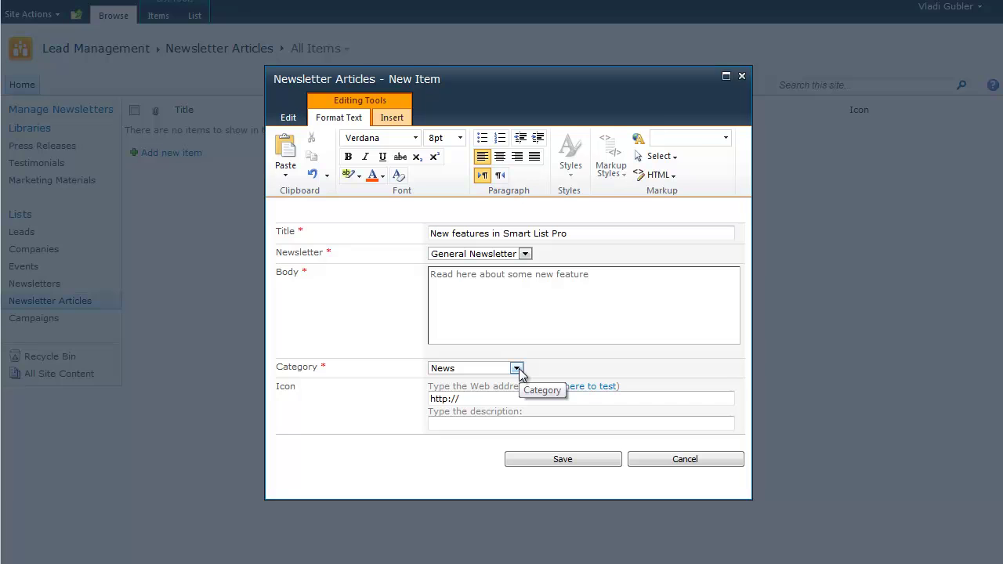
left_click(517, 368)
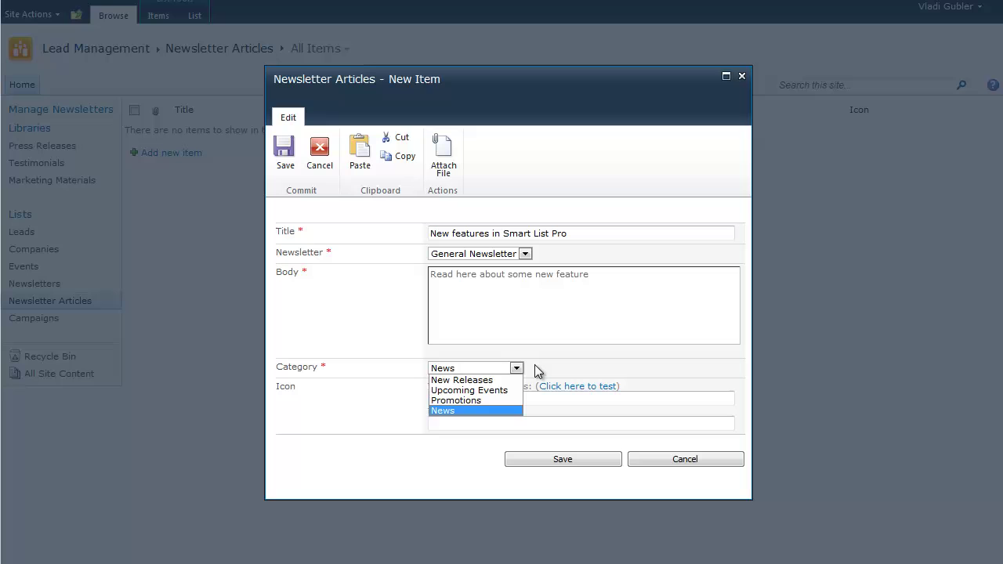
left_click(539, 370)
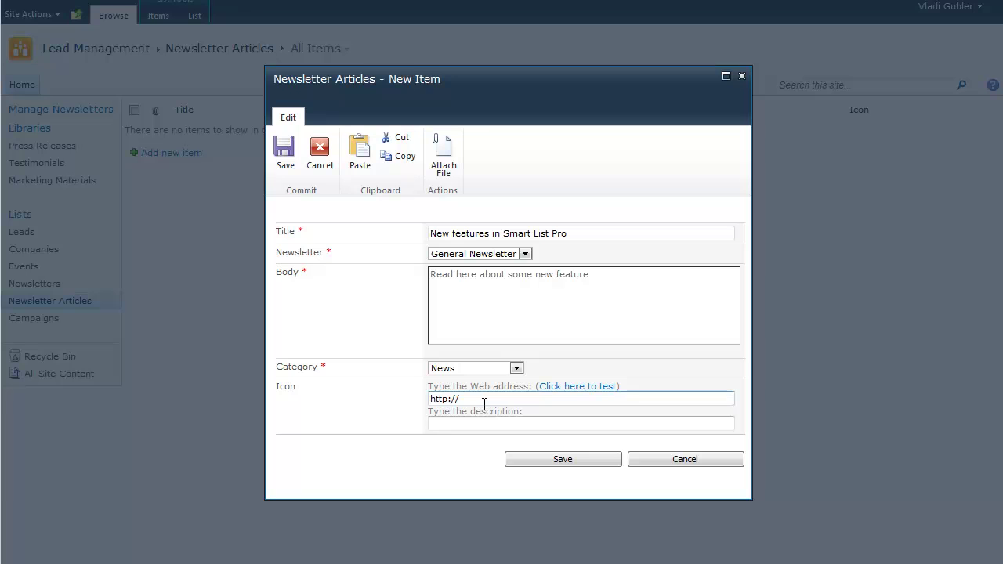
left_click(559, 461)
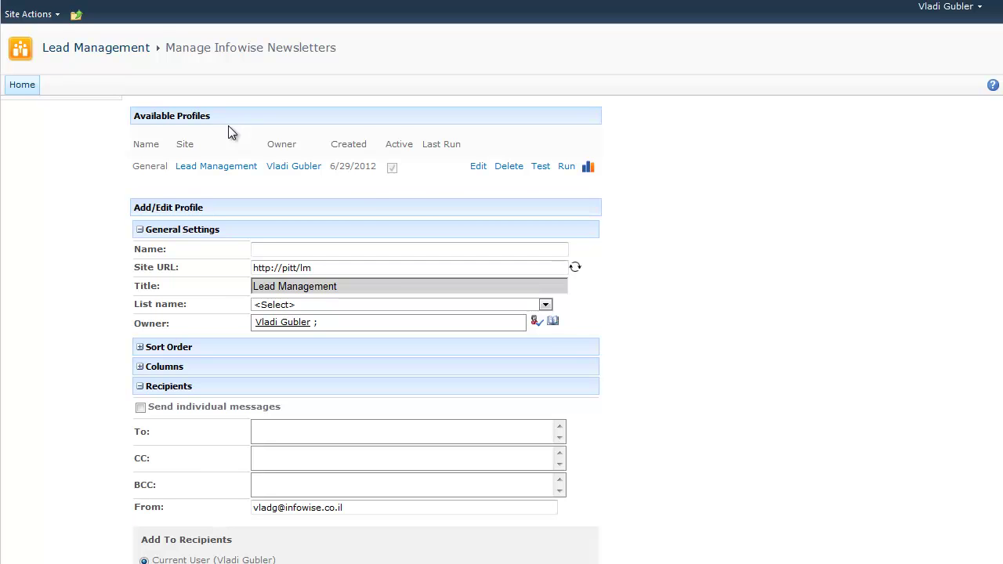
Edit the General profile so its To recipients are the Leads list's Newsletter view contacts
left_click(478, 168)
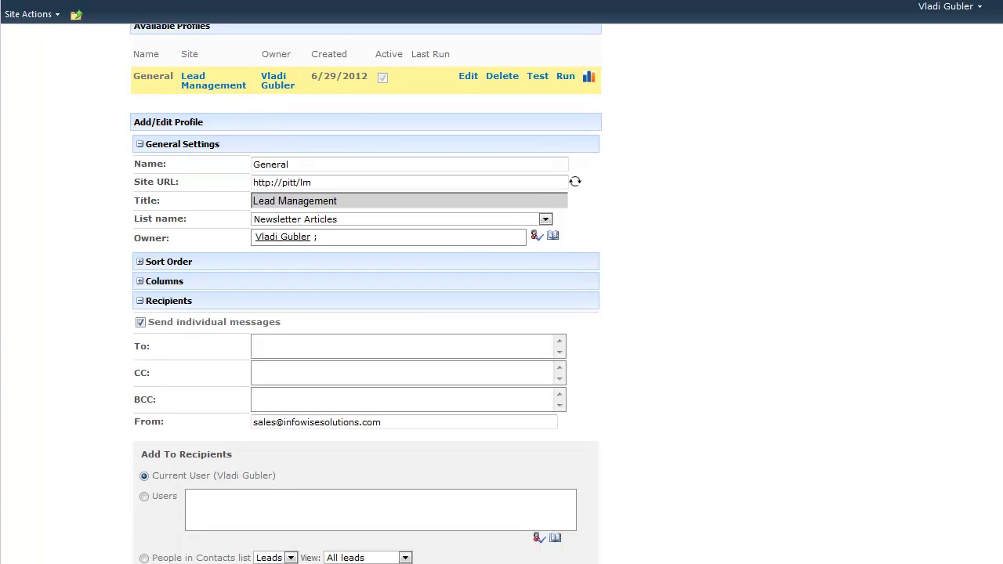
scroll(733, 218, "down", 3)
scroll(575, 392, "down", 3)
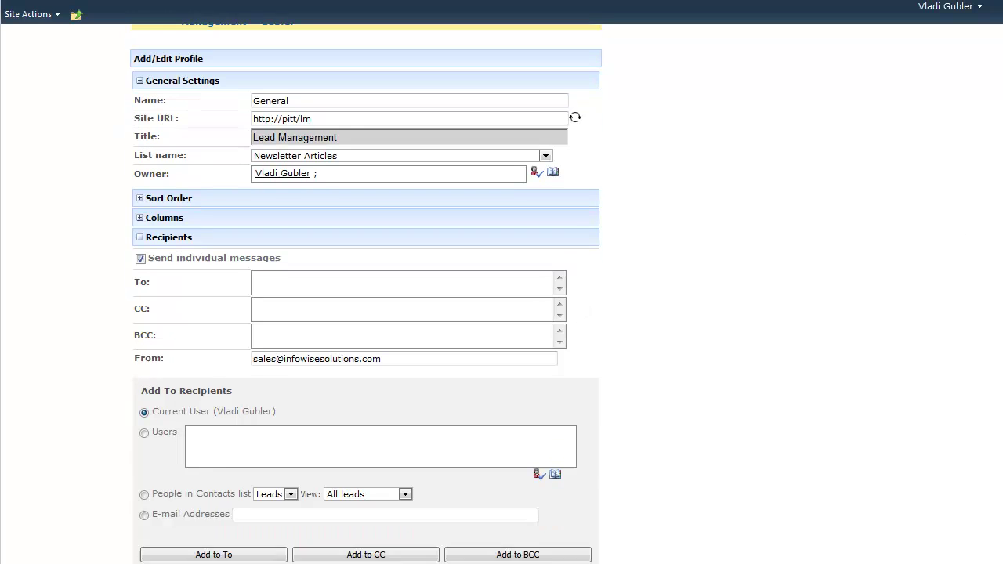
left_click(404, 434)
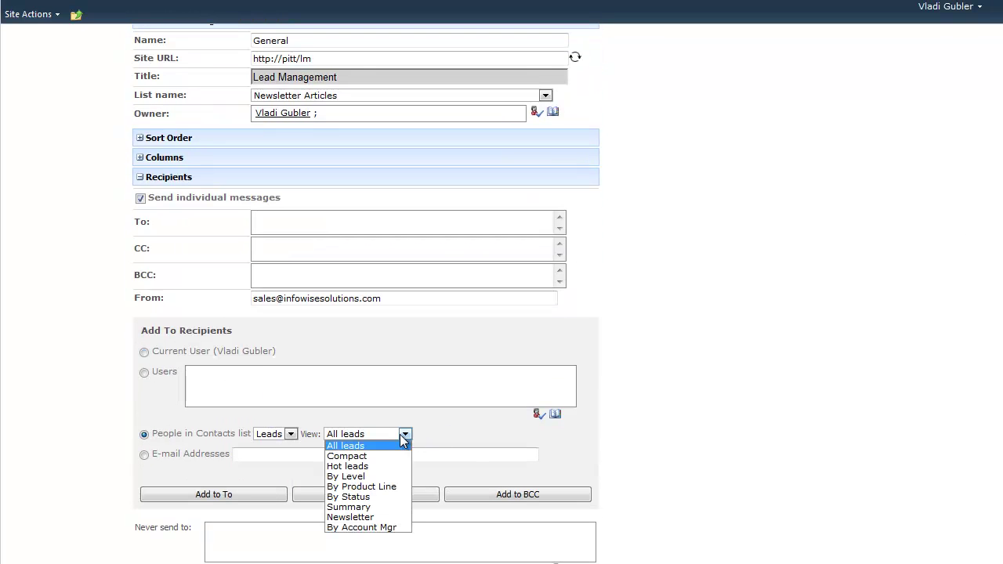
left_click(378, 518)
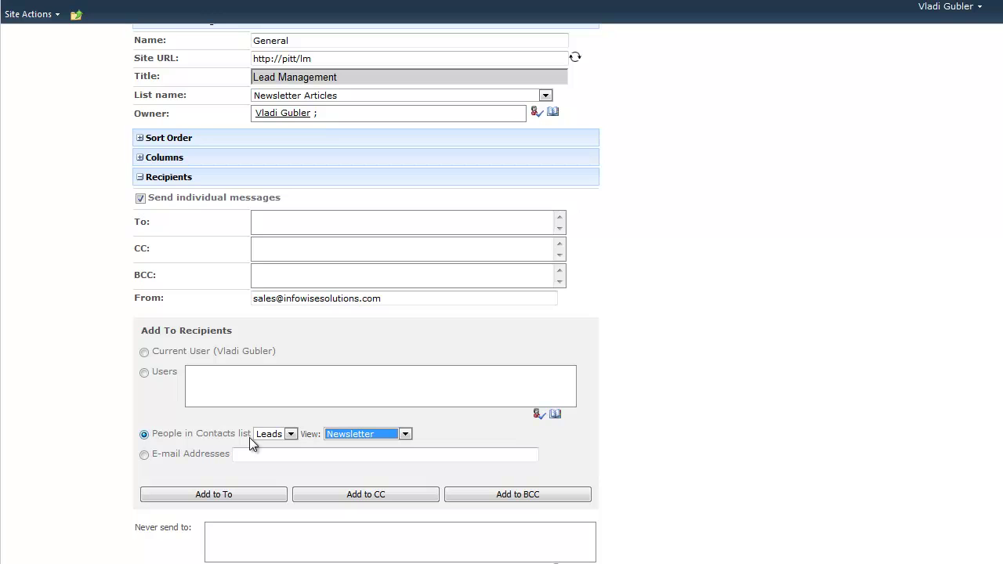
left_click(267, 493)
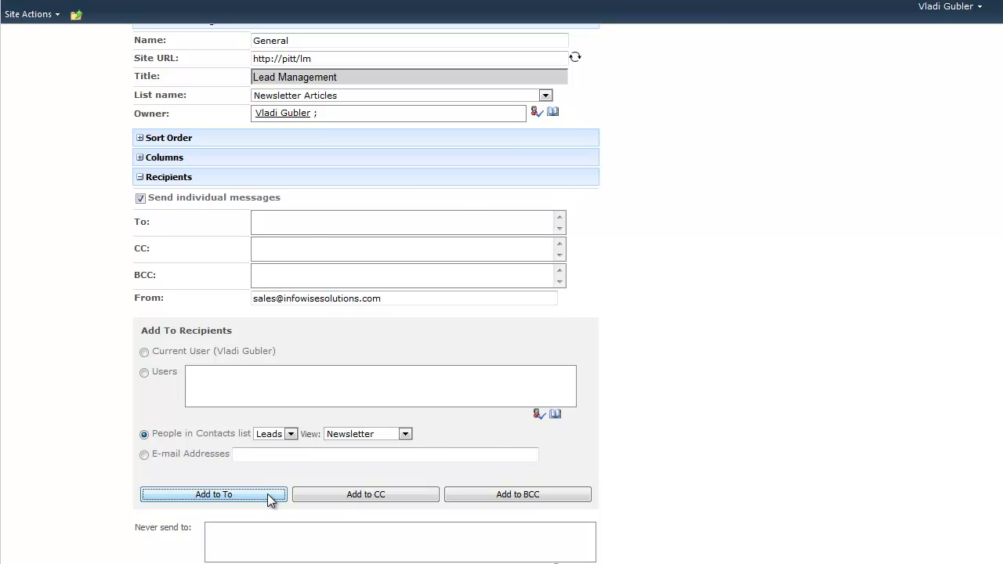
left_click(140, 177)
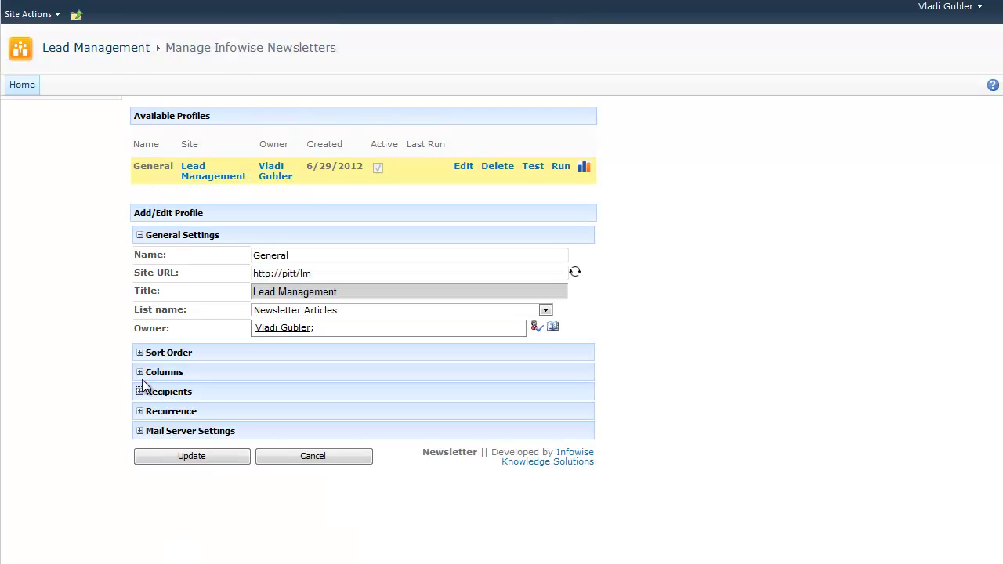
Set the General profile's recurrence send-out time to PM 5 and update the profile
left_click(140, 412)
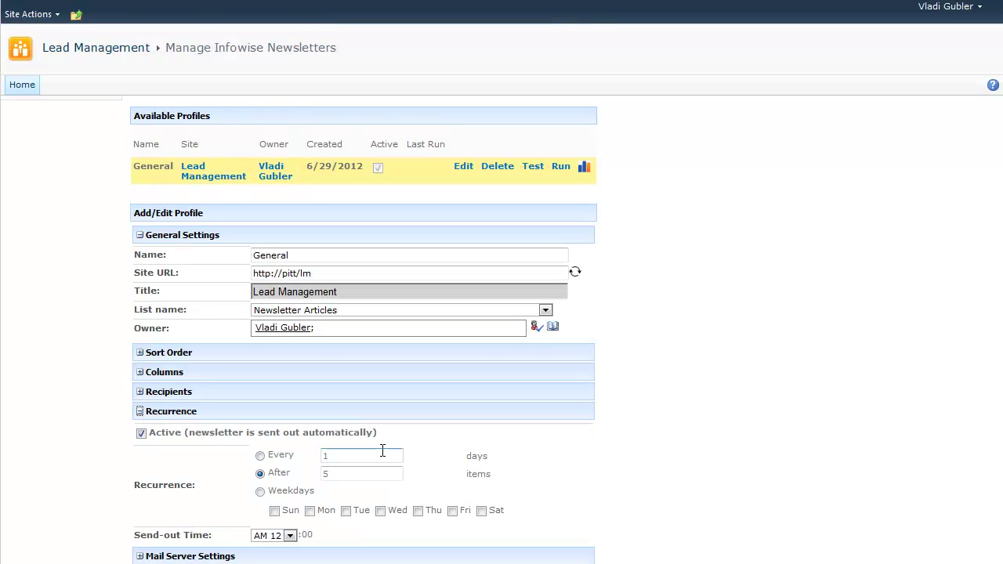
scroll(364, 487, "down", 1)
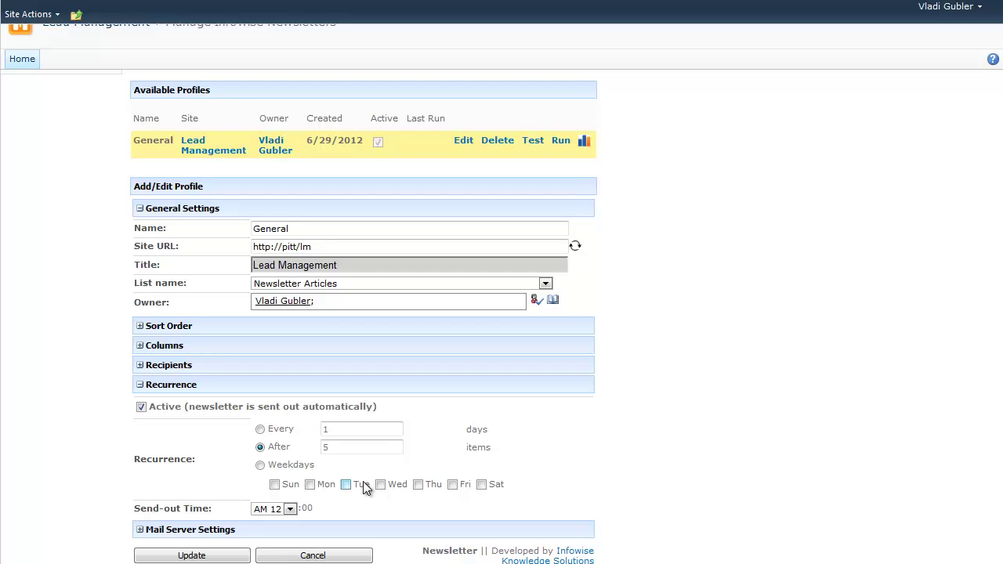
left_click(290, 510)
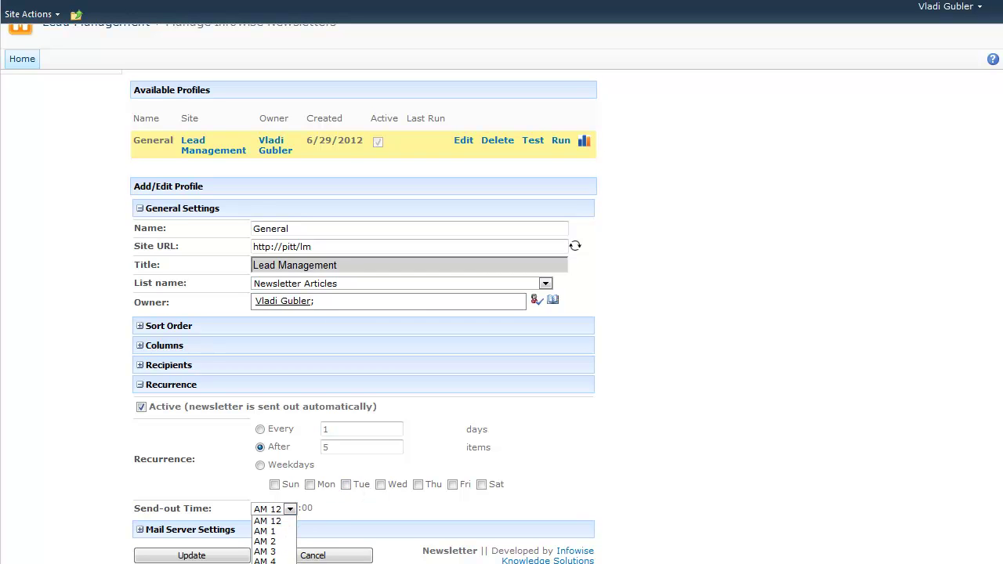
left_click(267, 508)
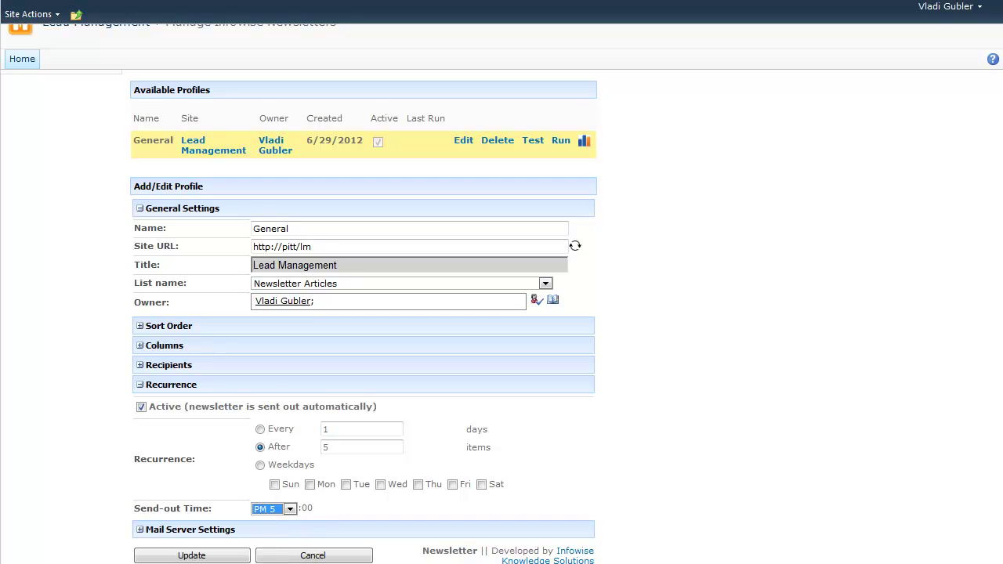
left_click(219, 558)
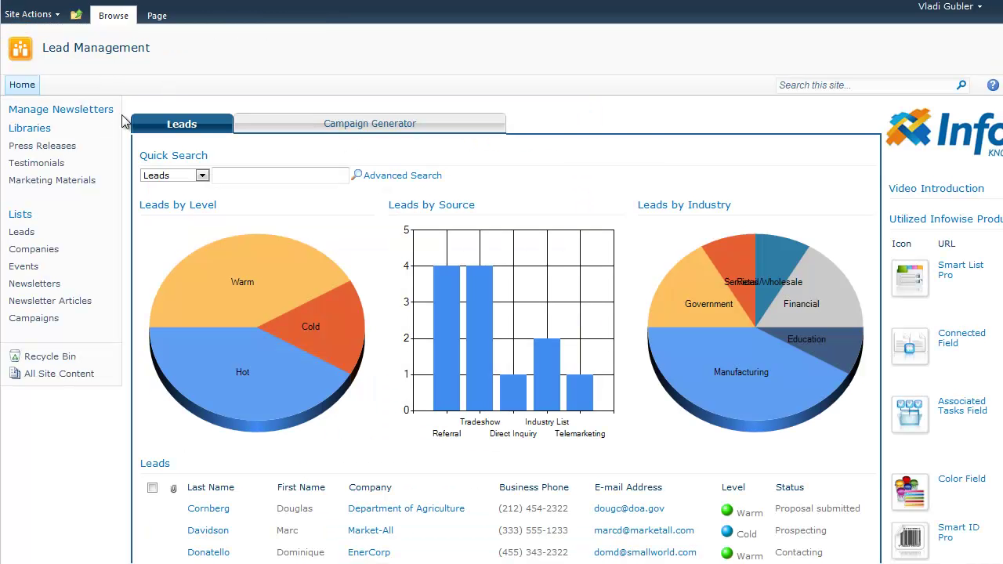
Browse the Marketing Materials, Testimonials and Press Releases libraries, all empty, then return to the Lead Management home page
left_click(72, 189)
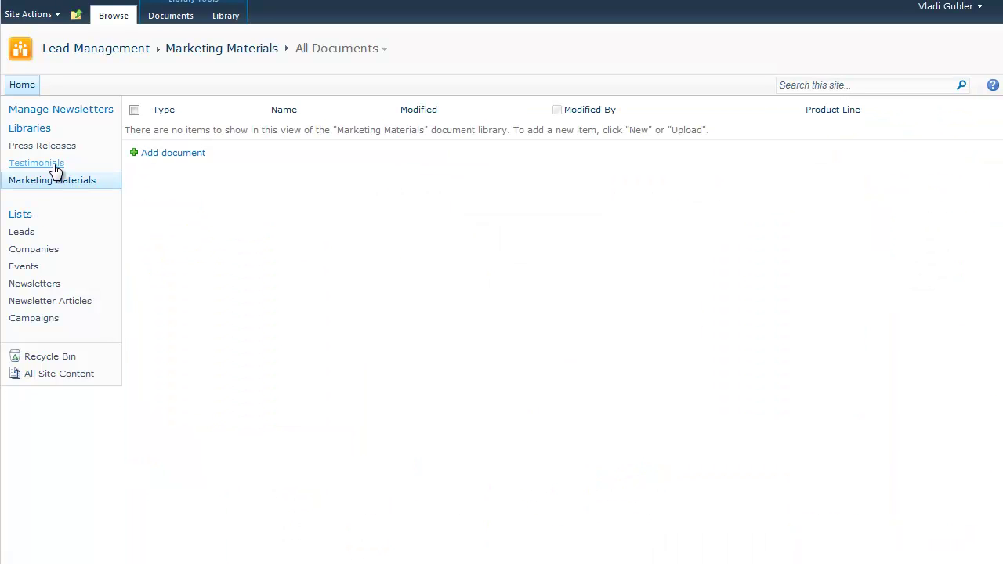
left_click(55, 166)
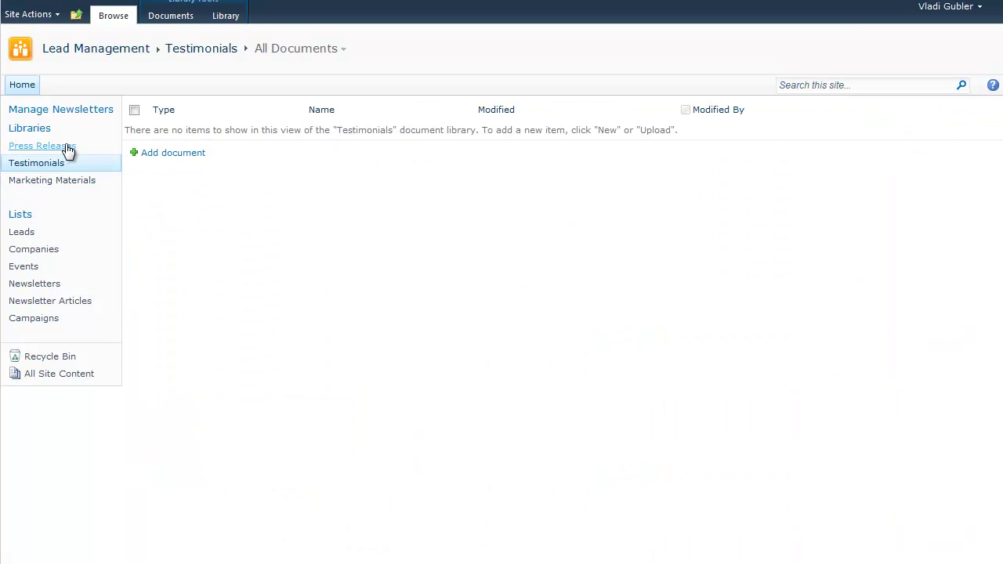
left_click(88, 149)
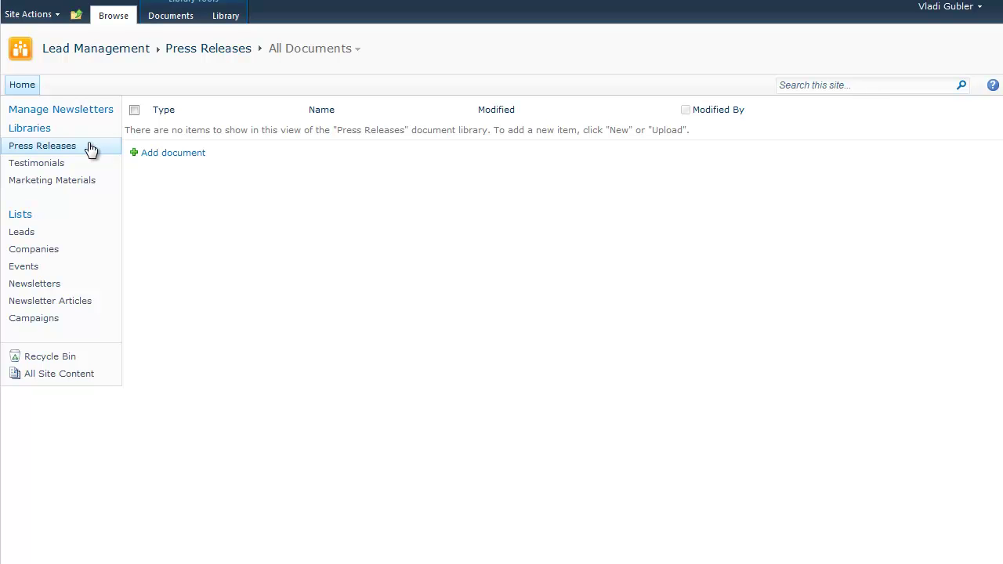
left_click(22, 85)
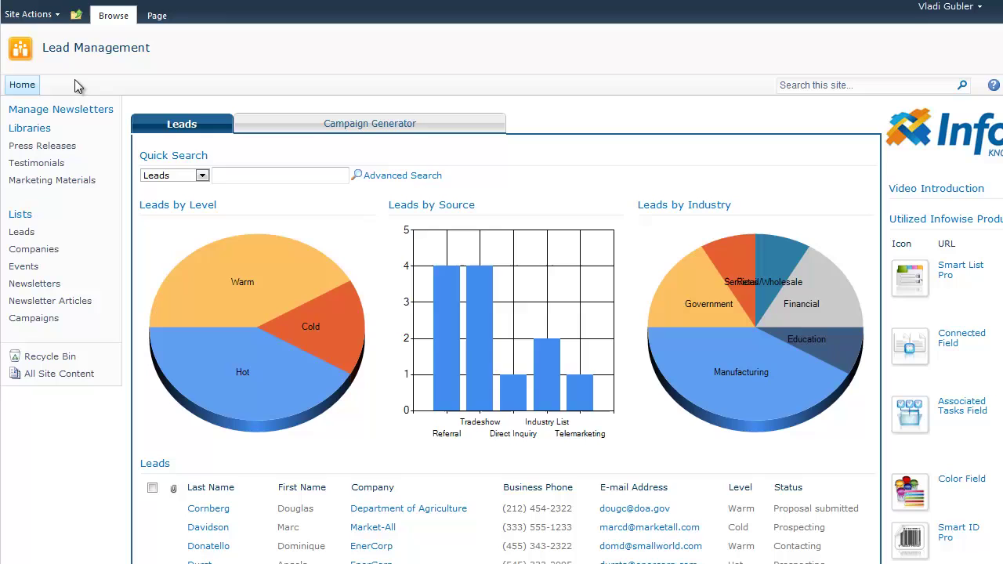